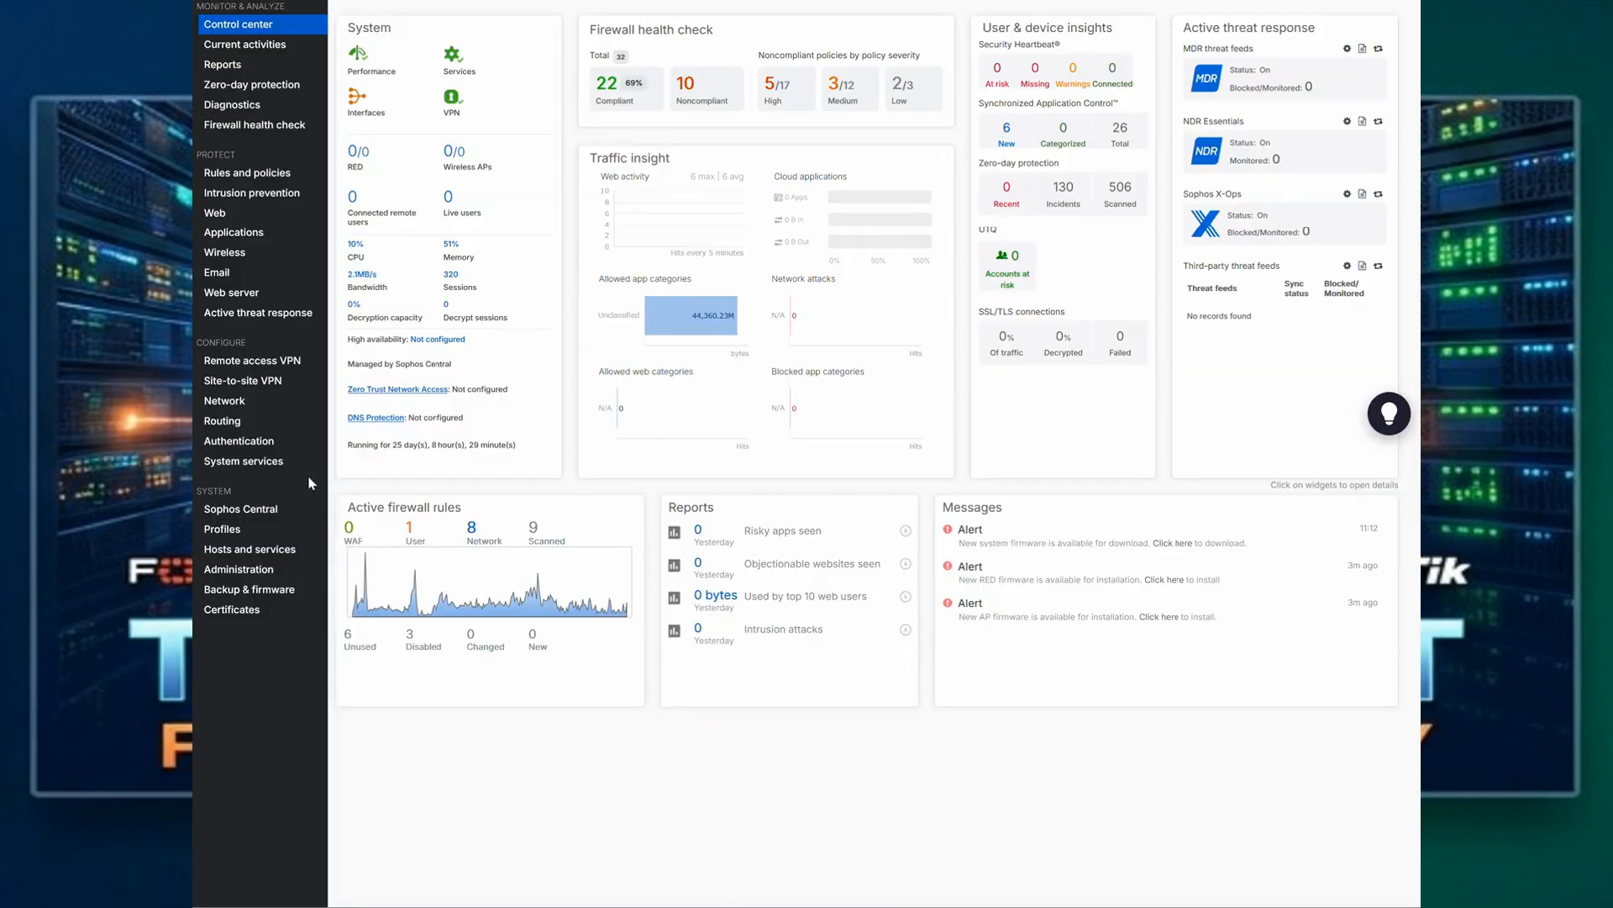
Step: Start adding a new authentication user with both the username and name set to testmfa
left_click(242, 451)
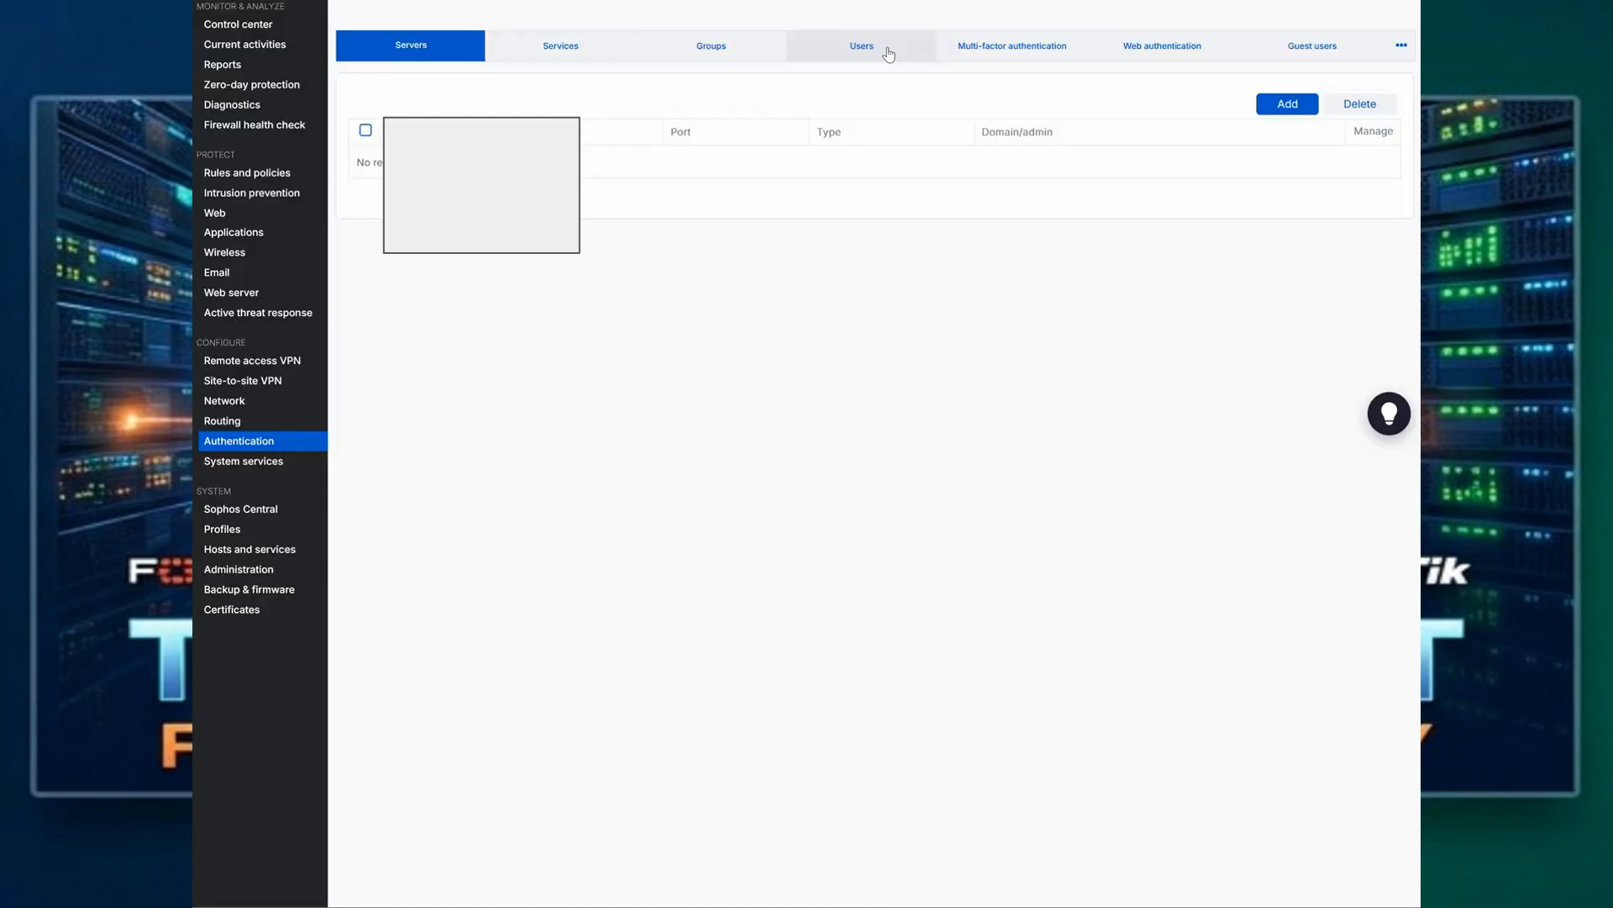
left_click(888, 55)
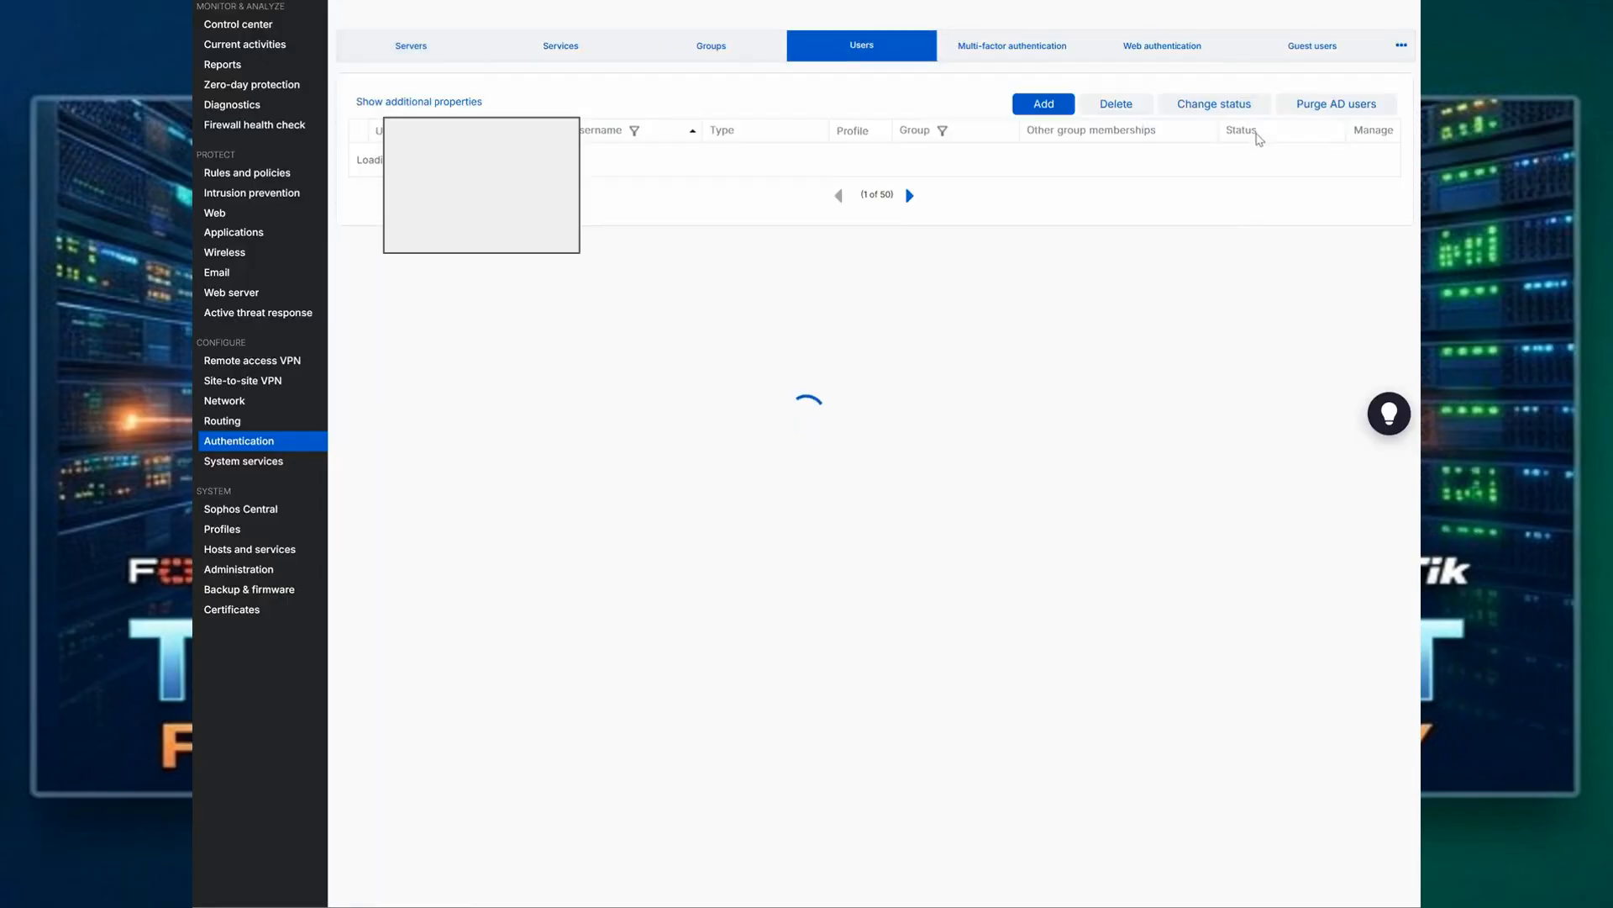
left_click(1042, 105)
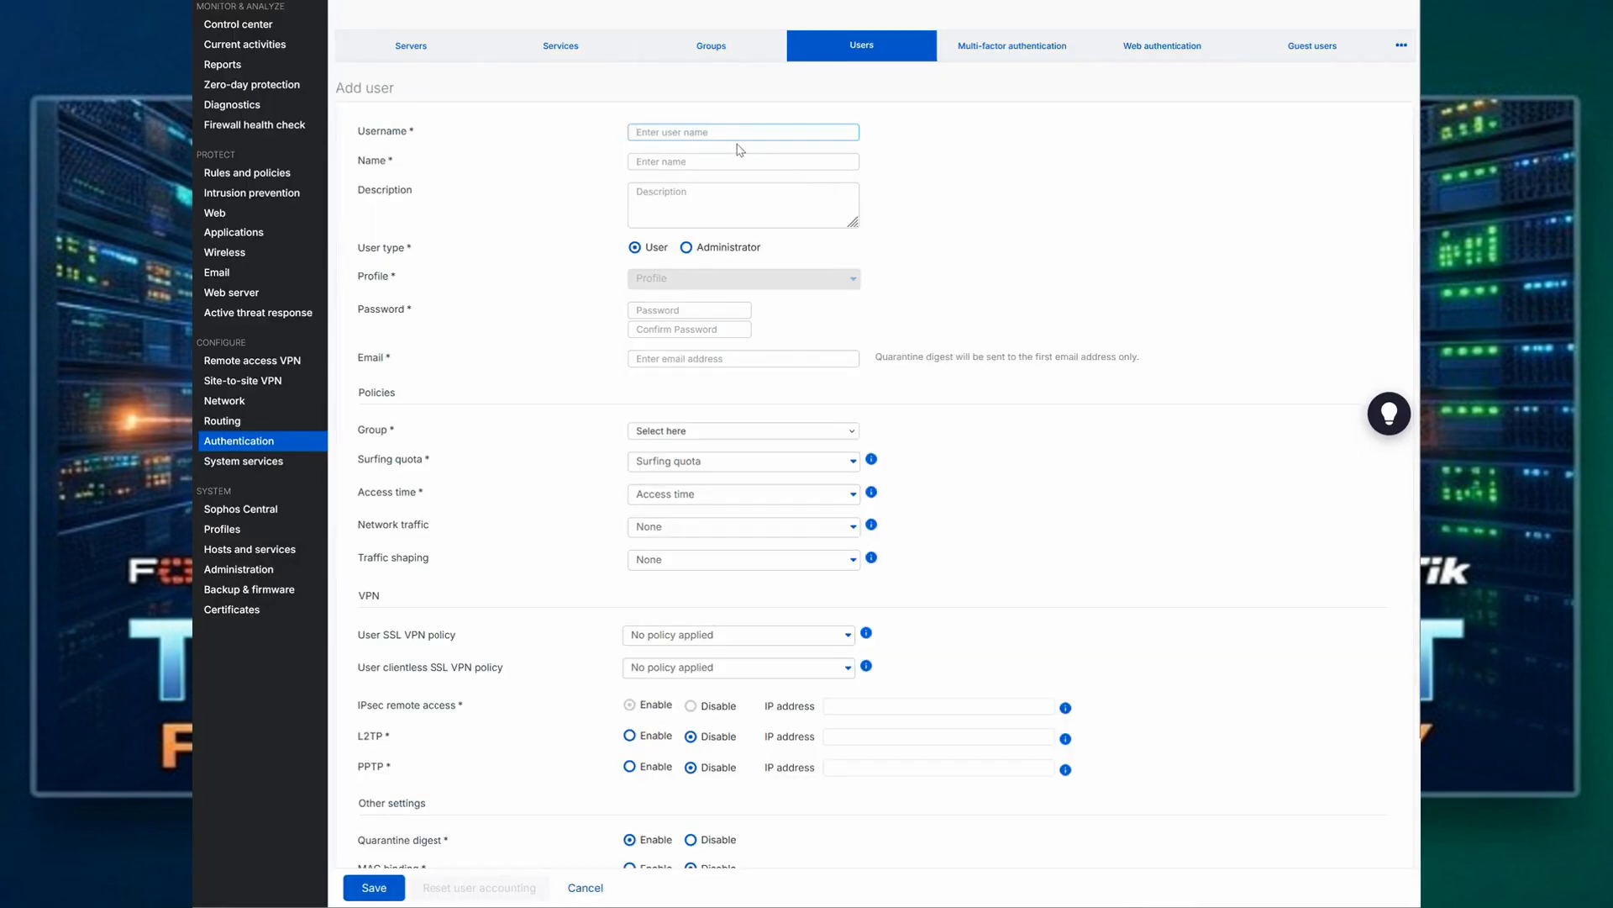
type("testmfa")
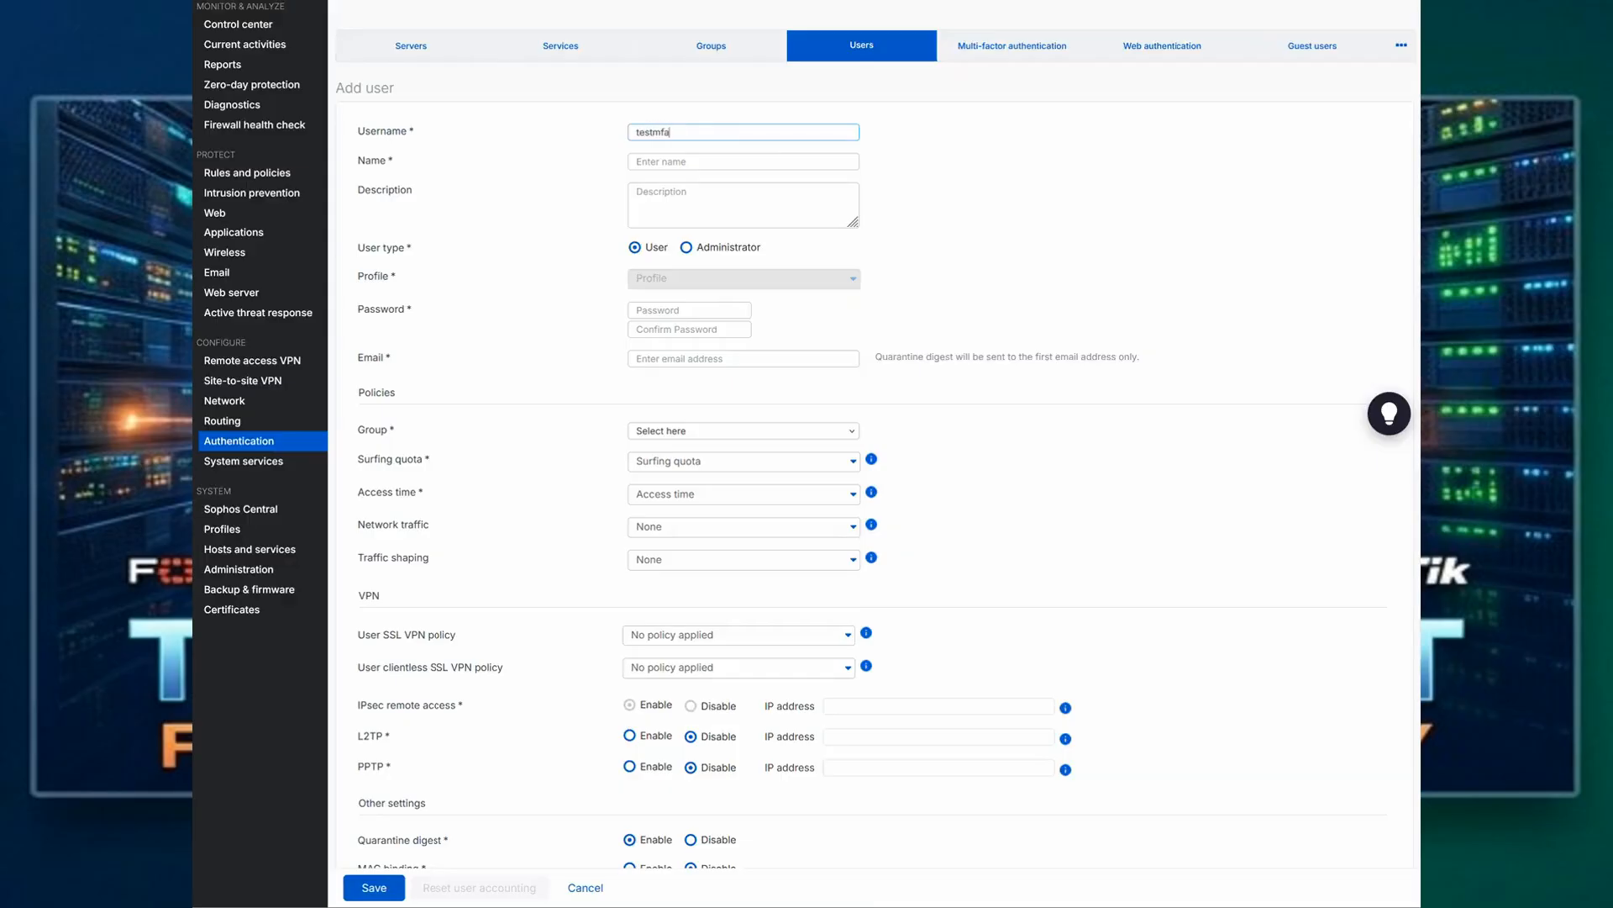
key("Tab")
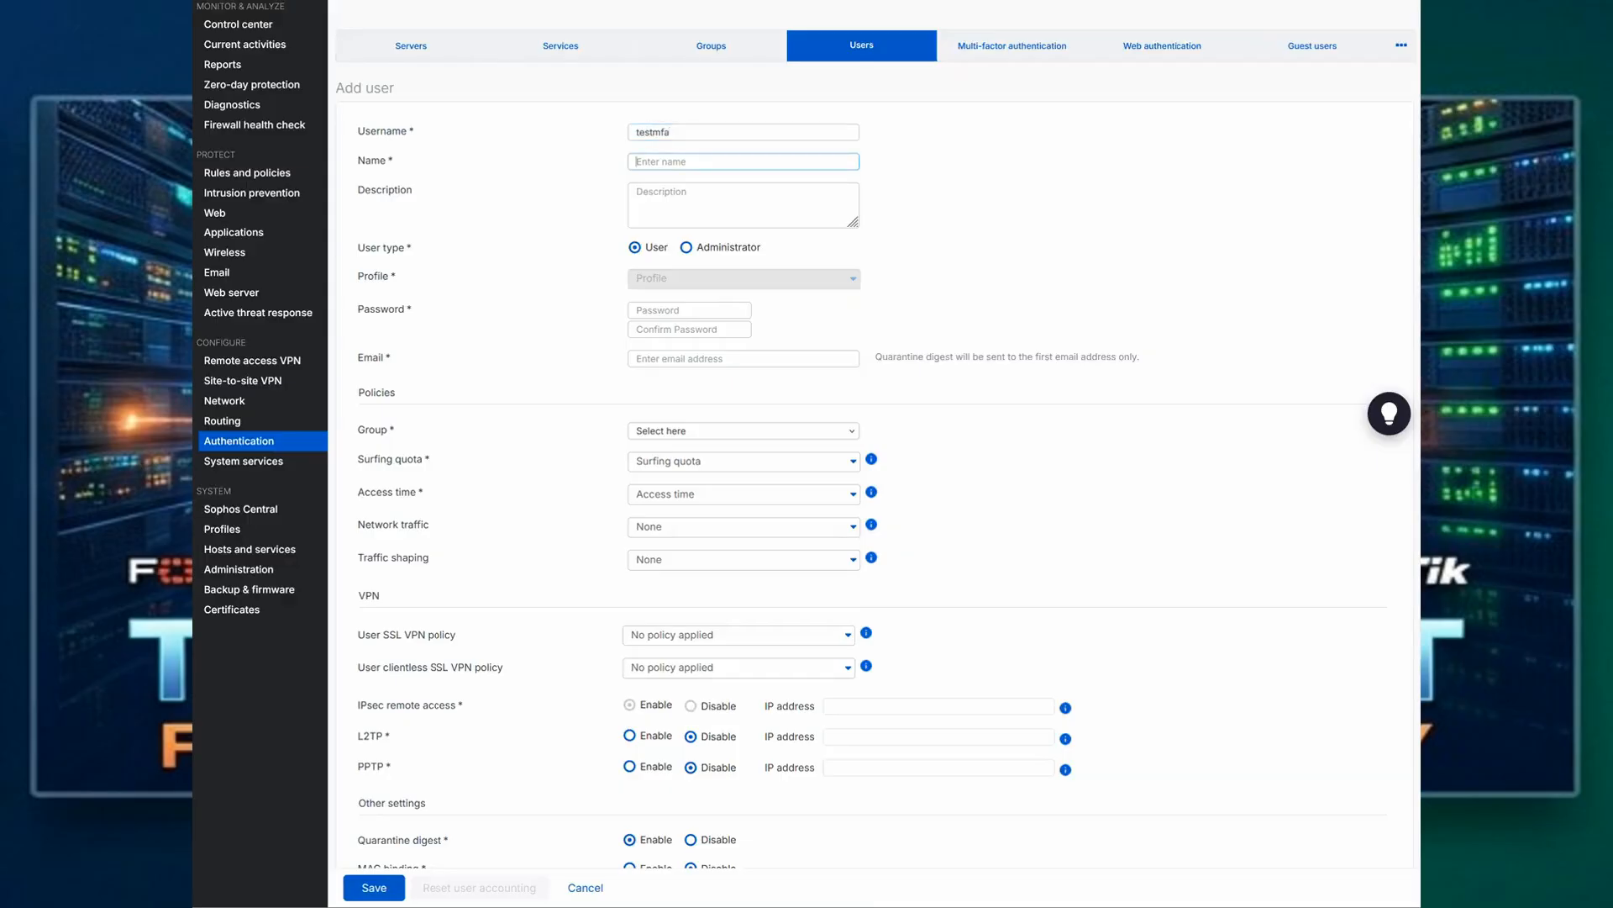
type("testmfa")
Step: Enter and confirm the account password for the new user
left_click(695, 311)
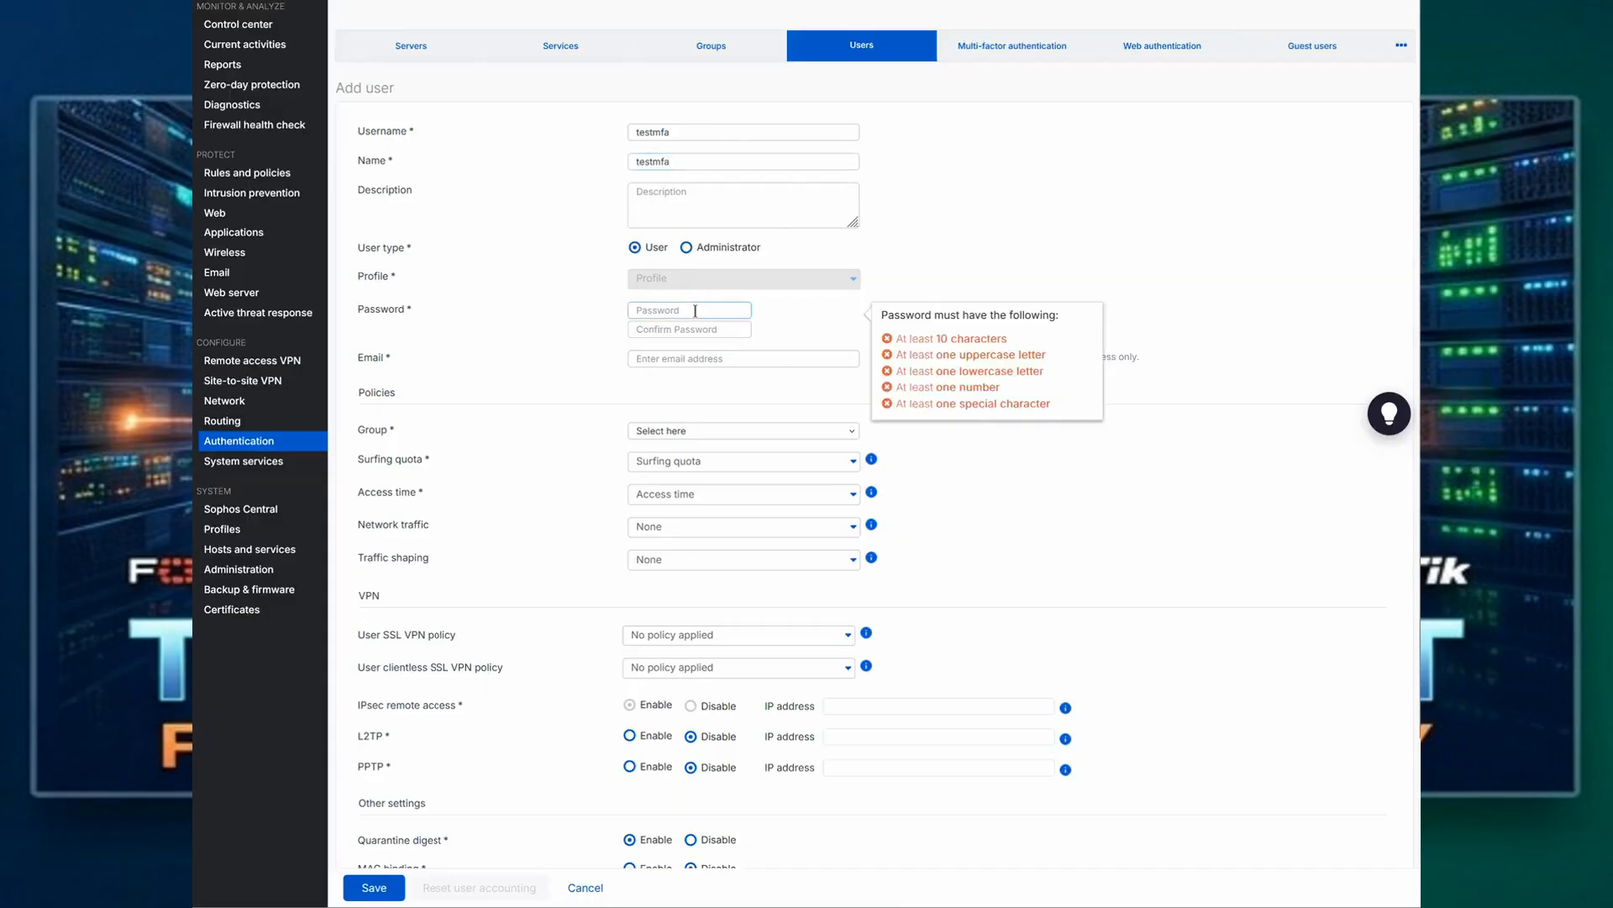
type("••••")
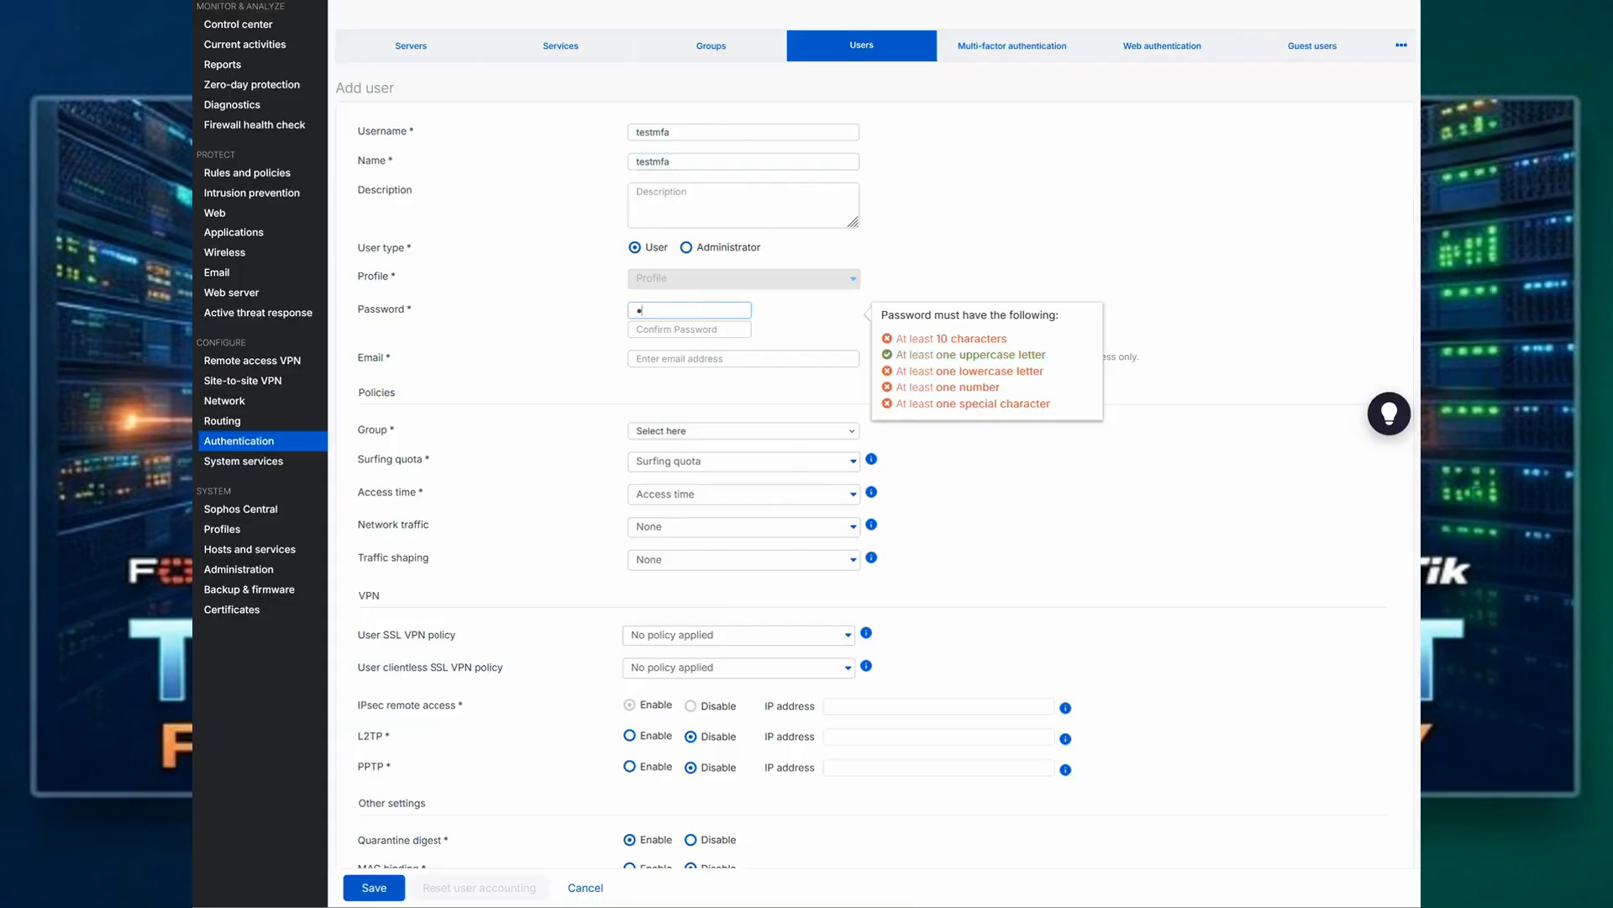
type("••••••••")
key("Tab")
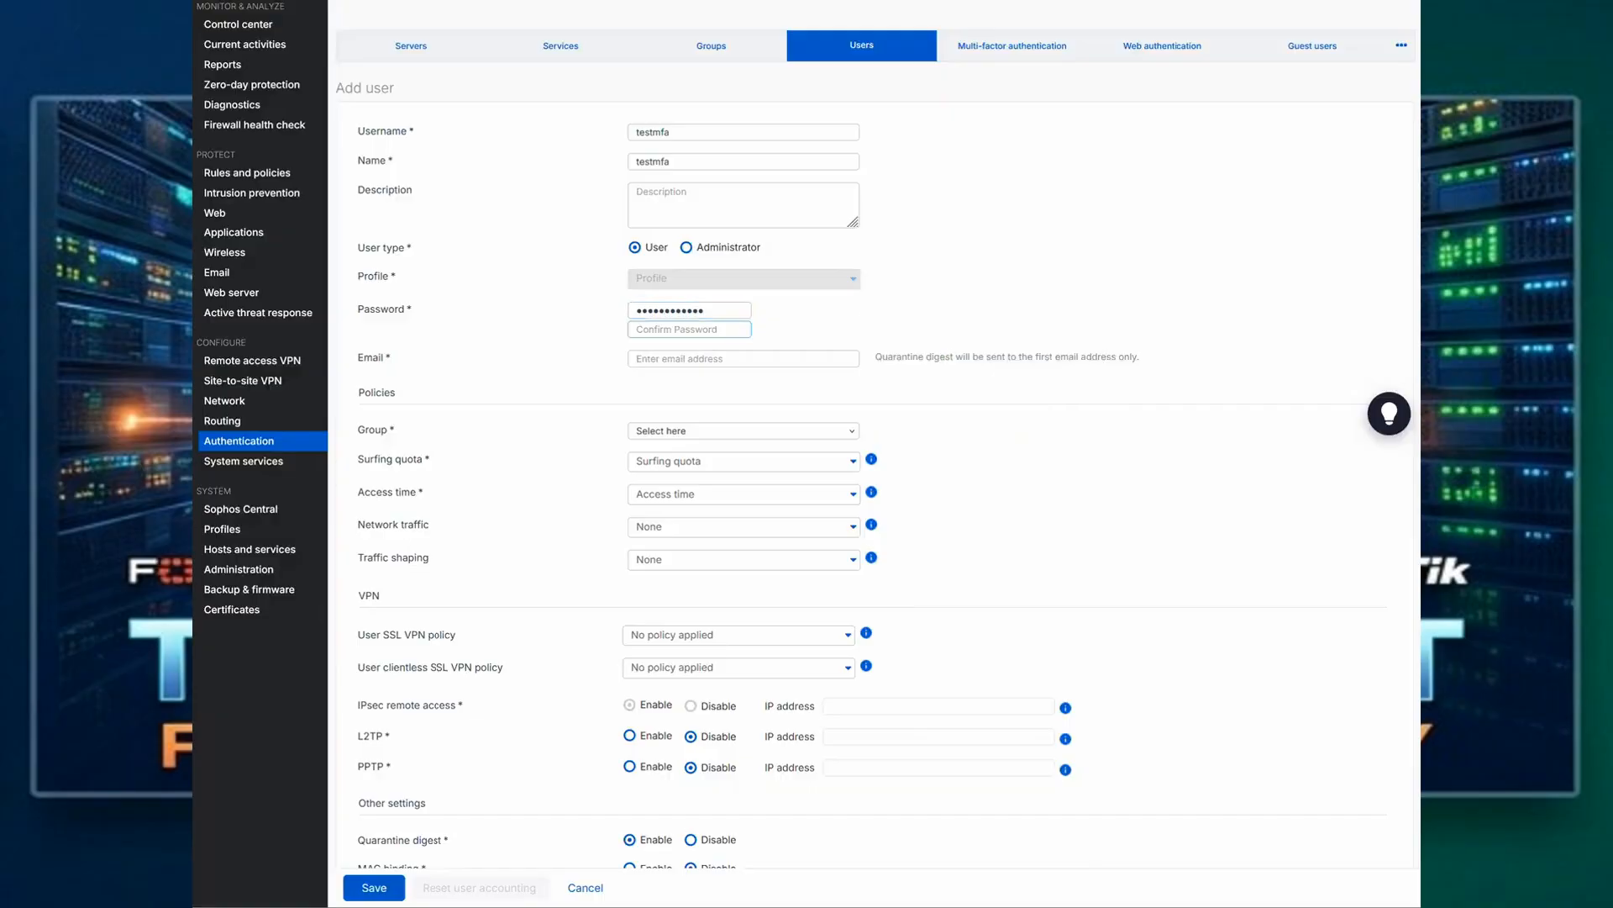
type("••••••••••••")
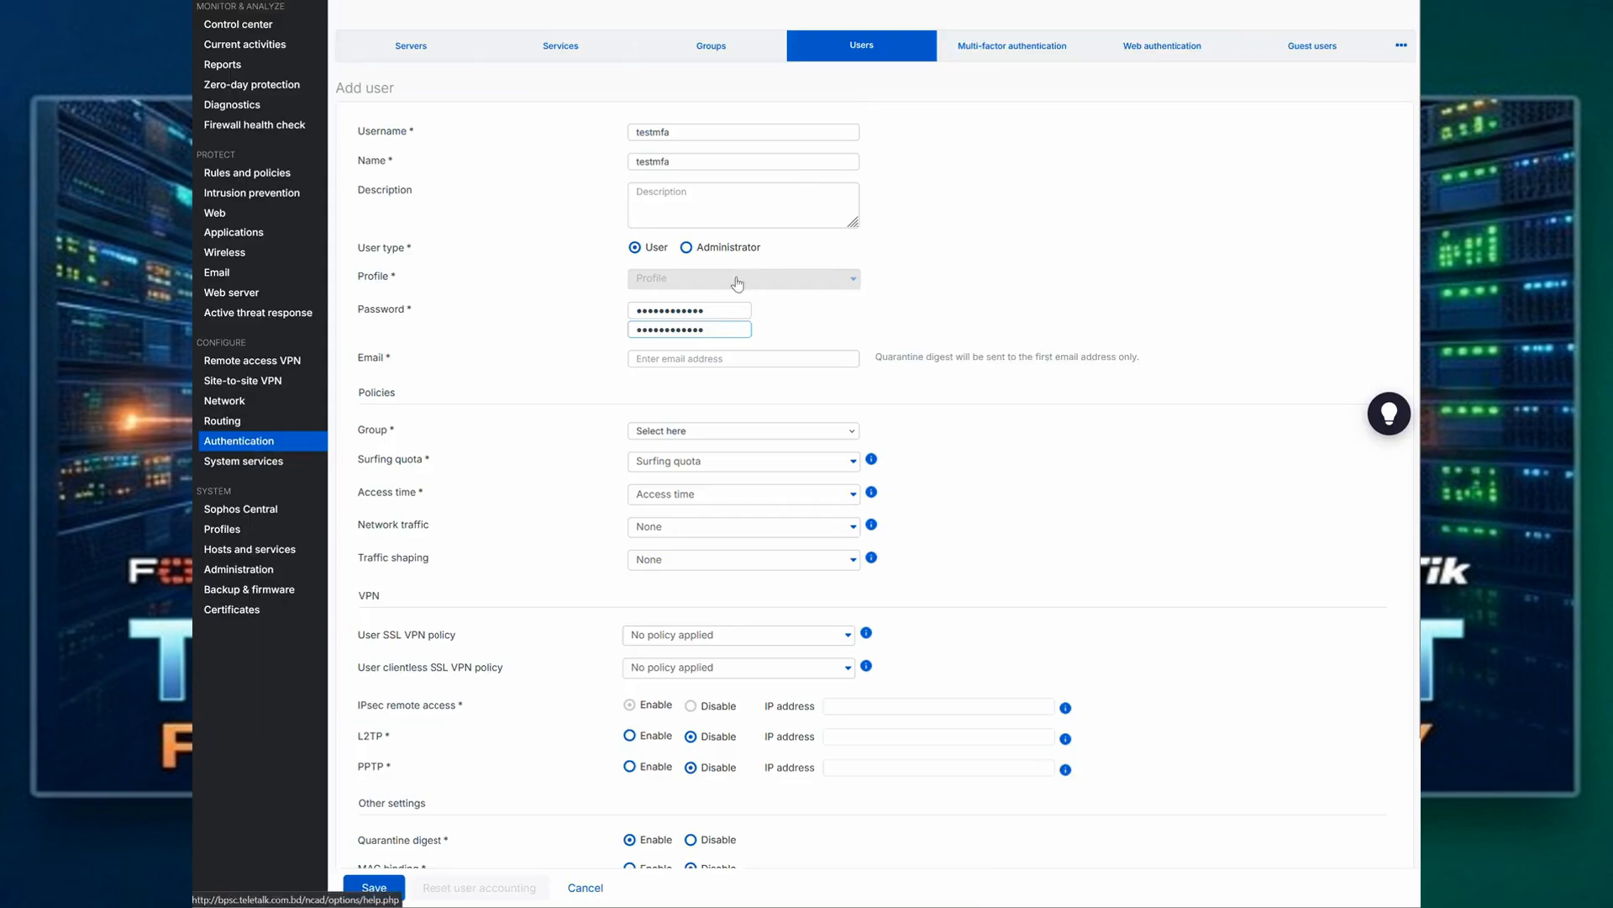
Step: Fill in the new user's email address
left_click(698, 356)
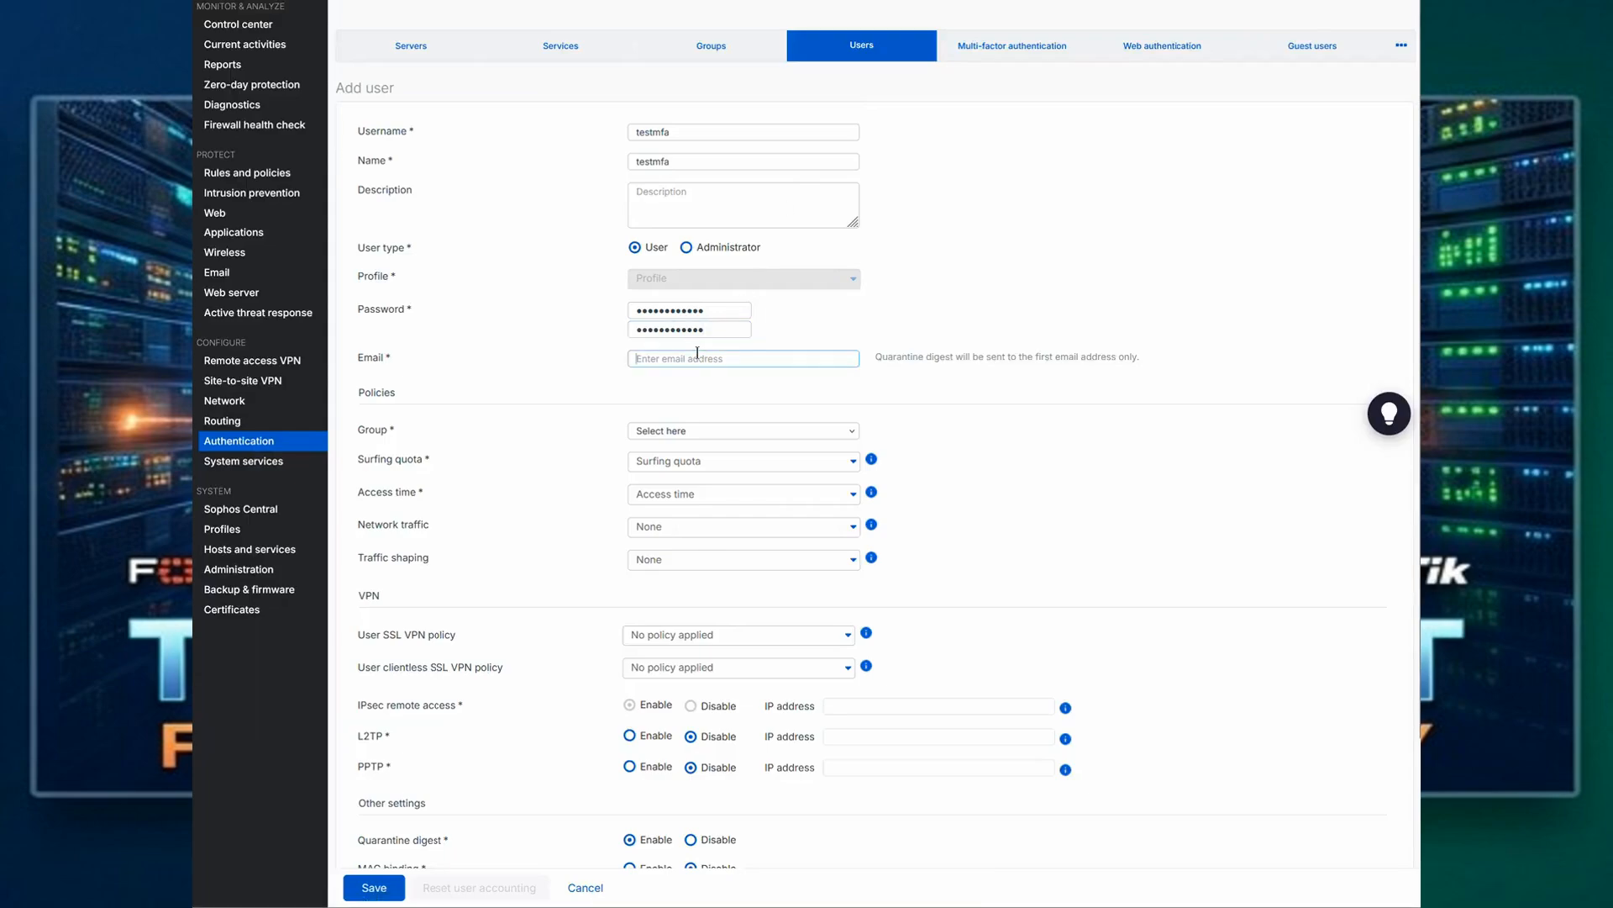
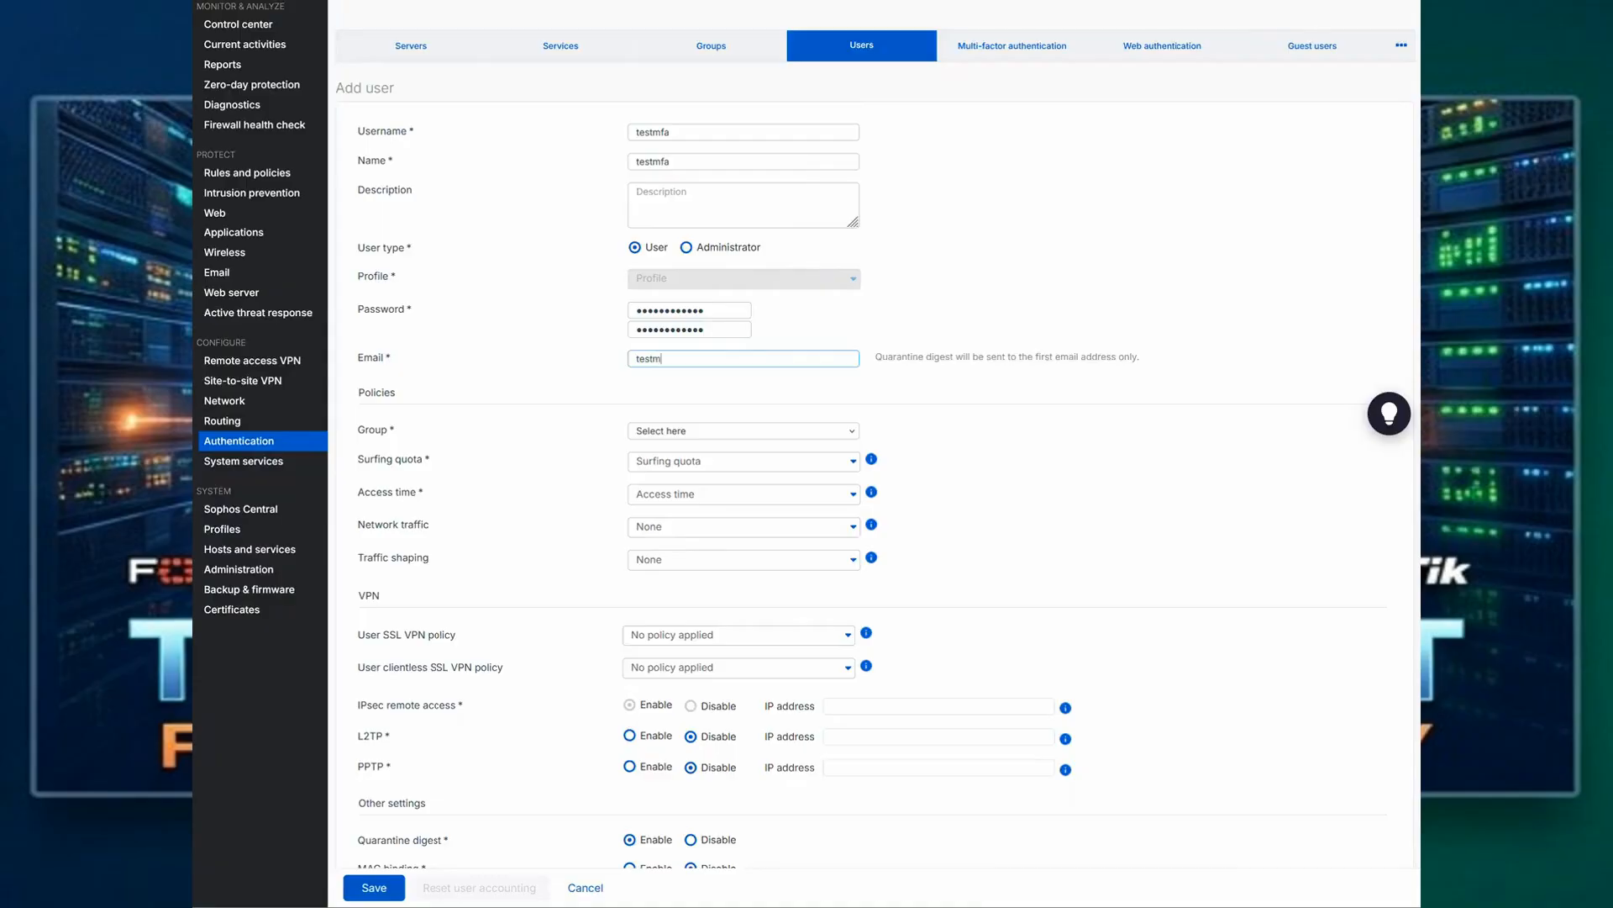
Step: Assign the new user to Open Group with the 305_GH_Remote user SSL VPN policy, and save the user
left_click(744, 428)
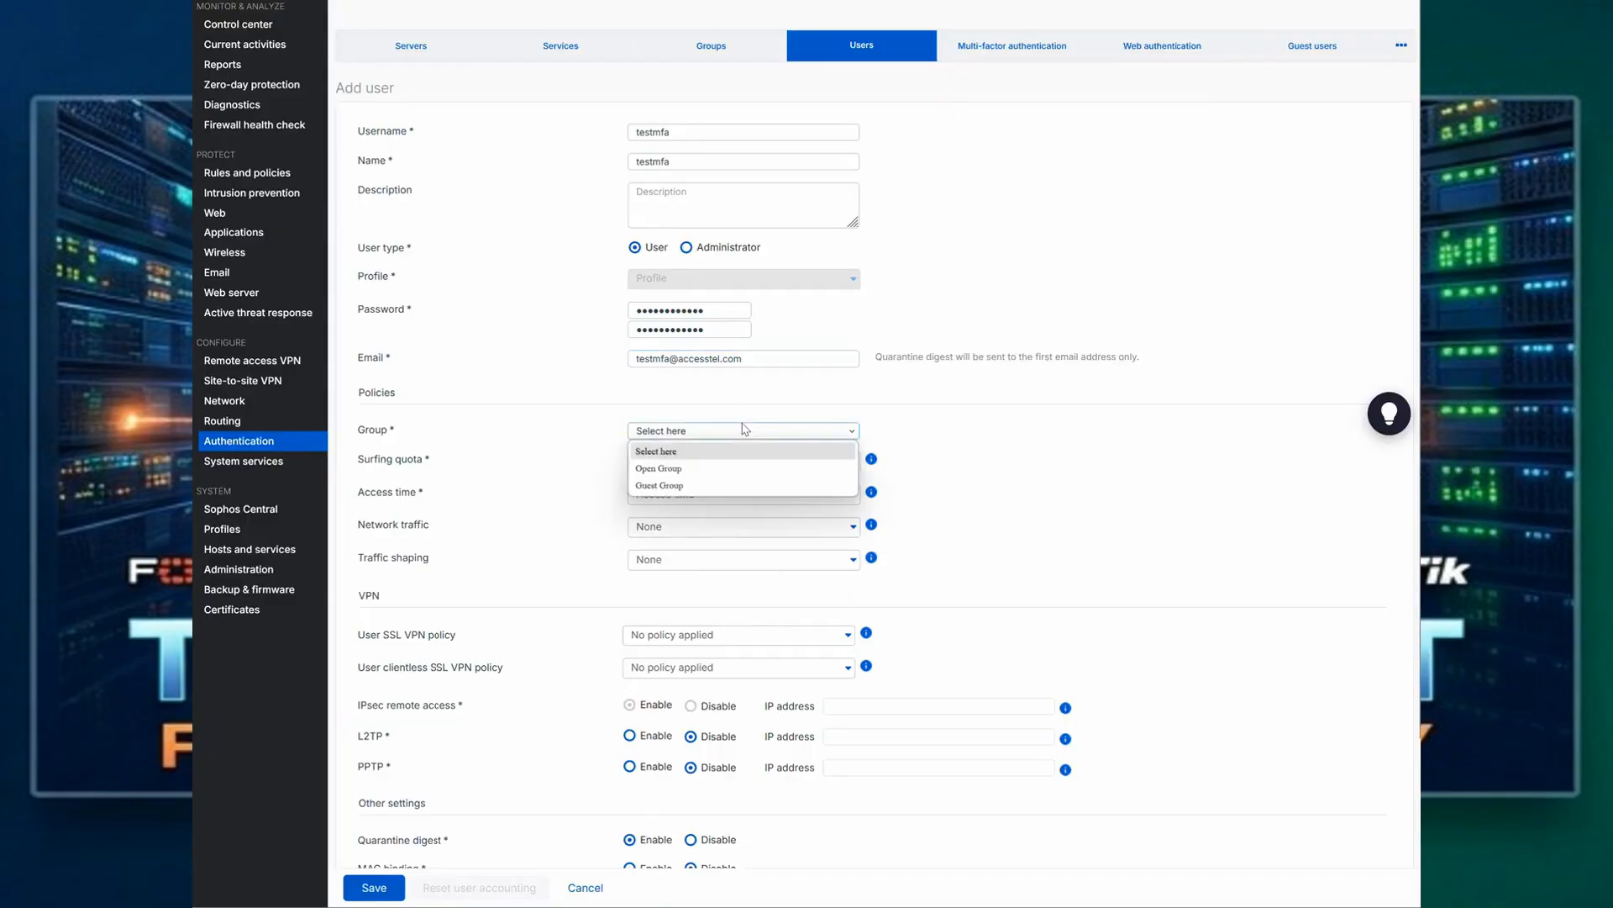
left_click(691, 468)
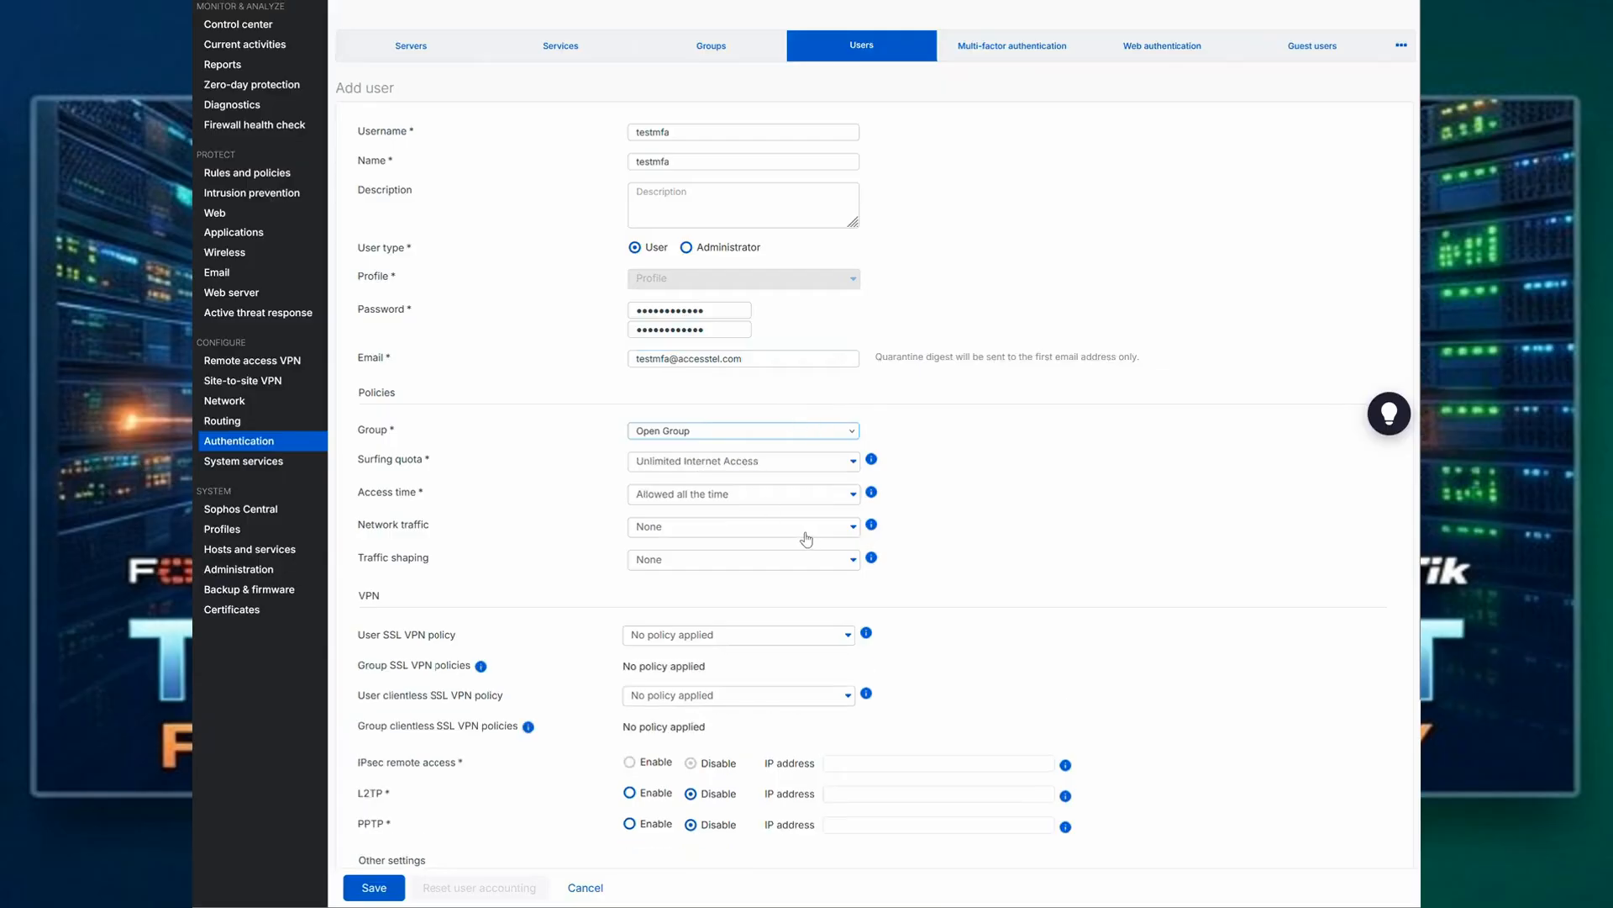
left_click(773, 636)
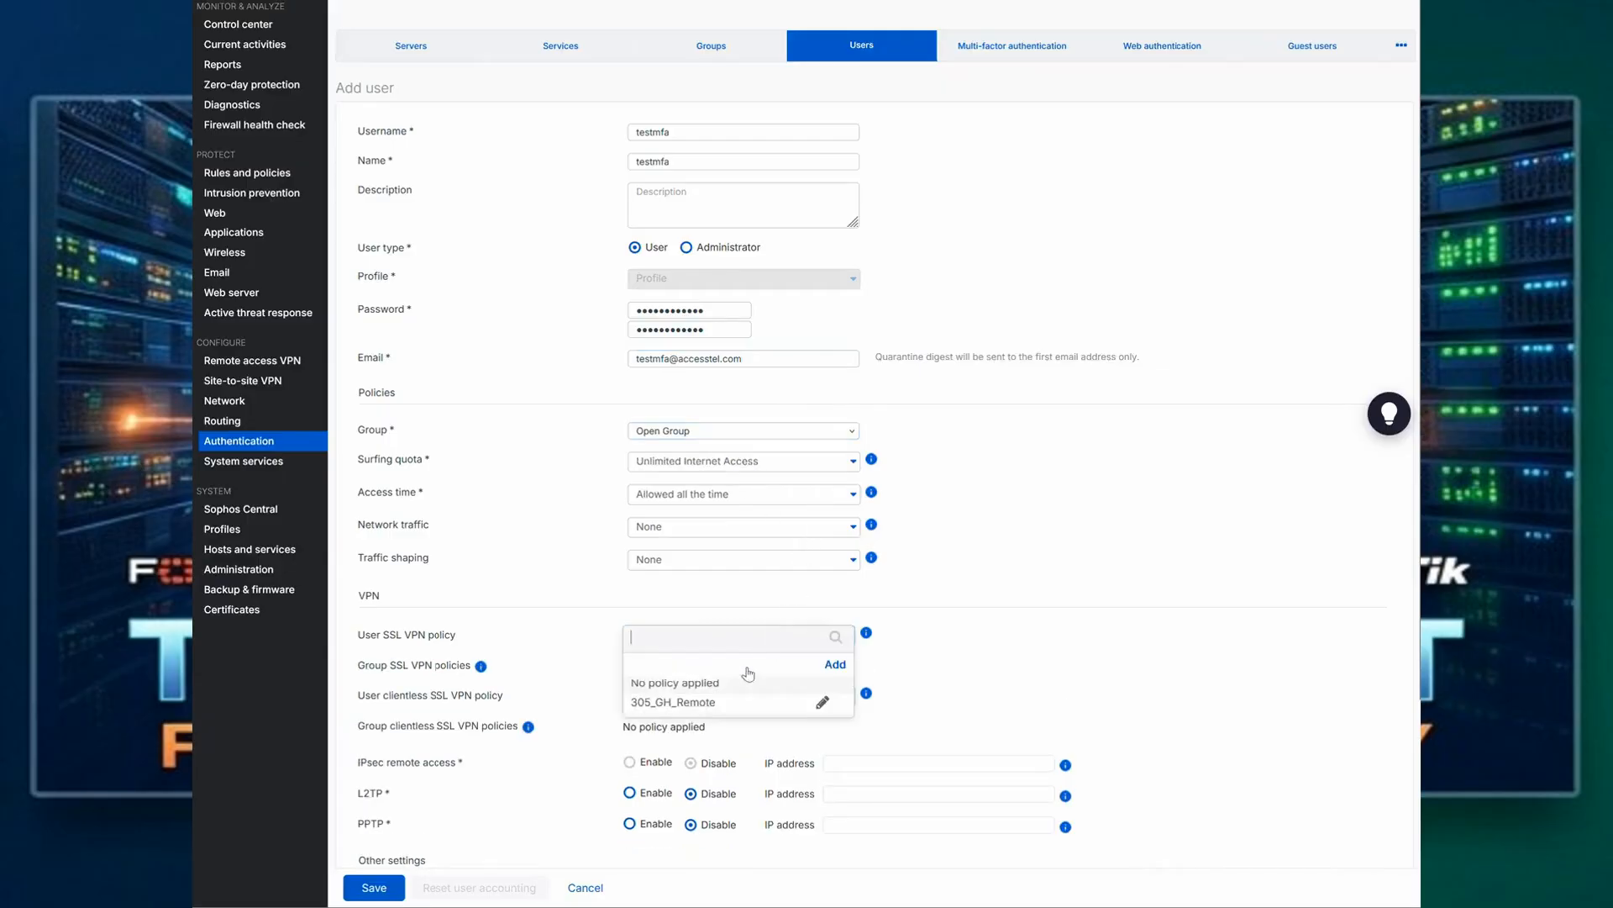
left_click(689, 703)
scroll(822, 477, "down", 1)
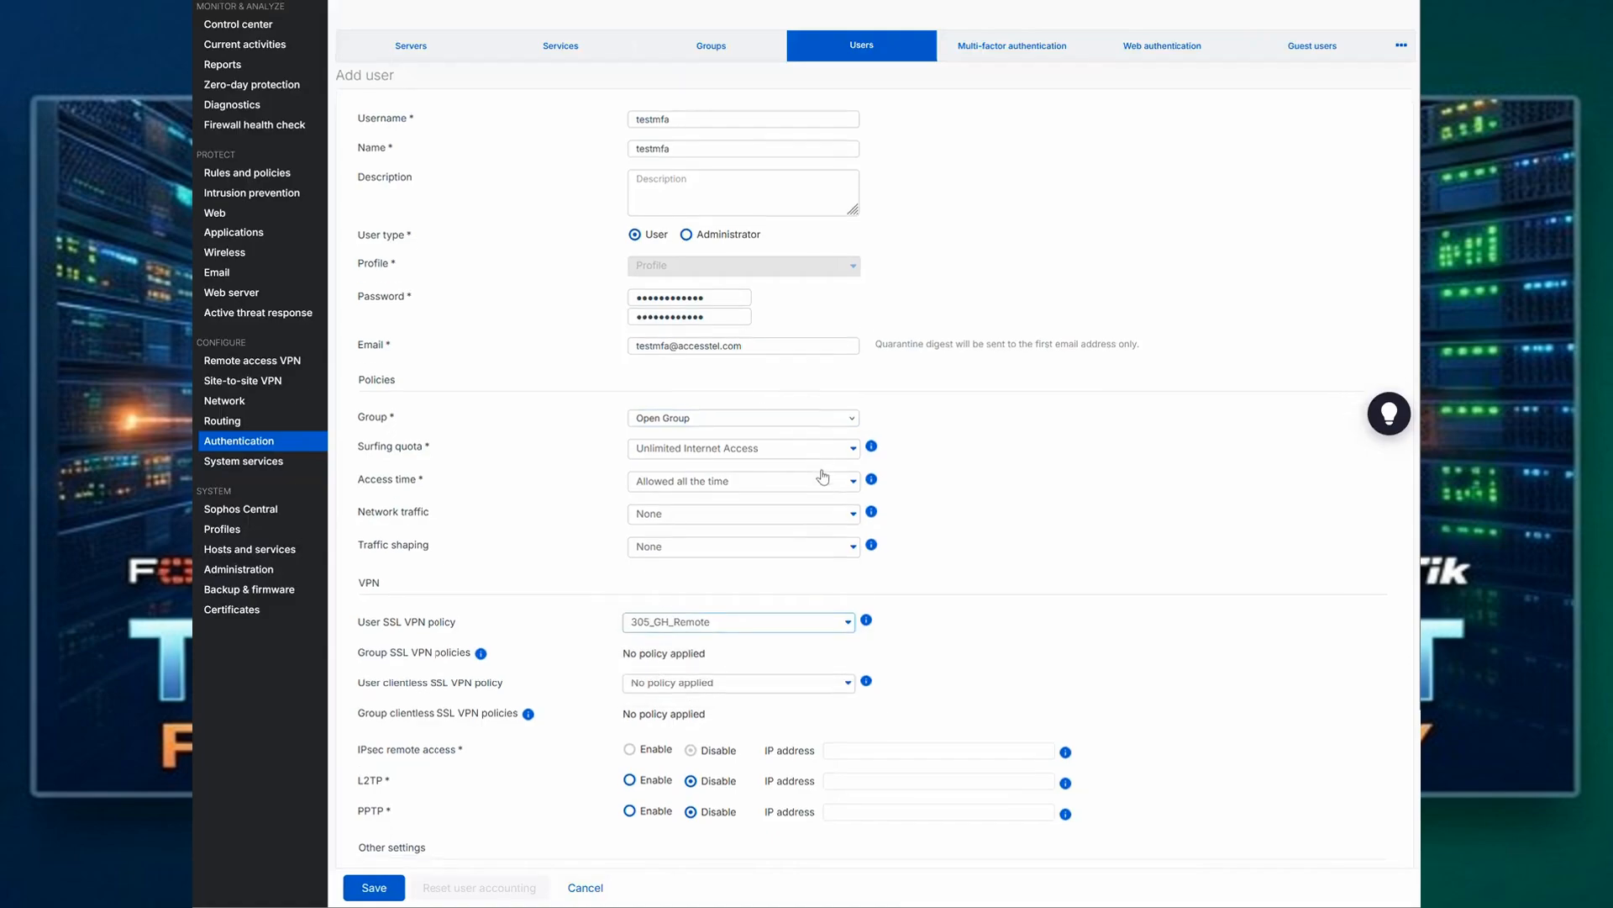
scroll(823, 476, "down", 3)
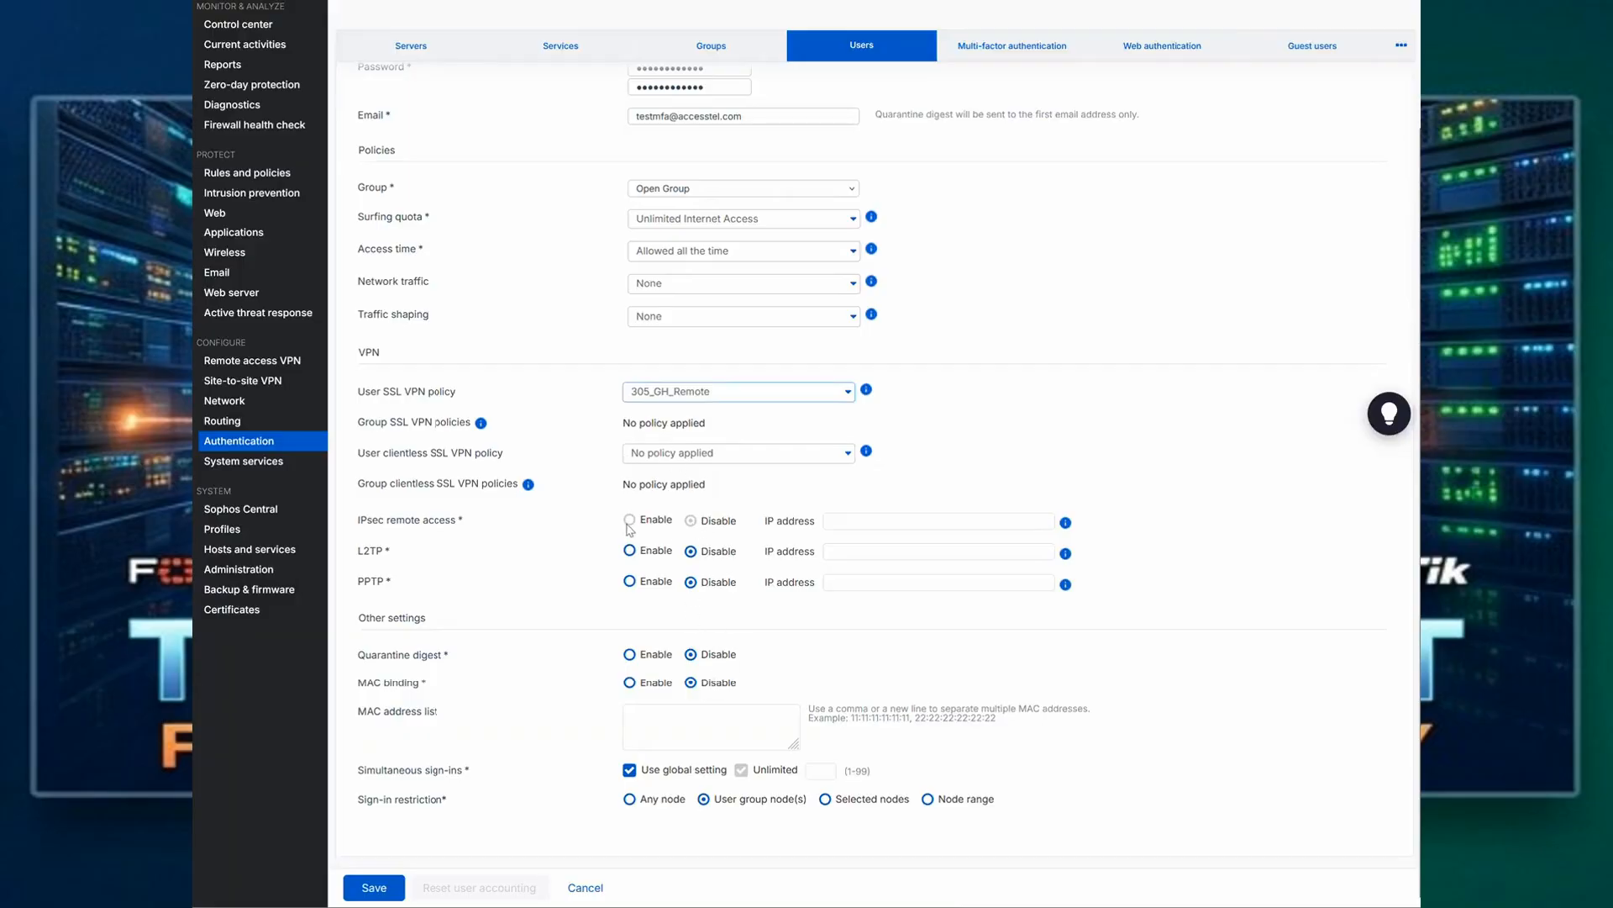
scroll(717, 447, "up", 3)
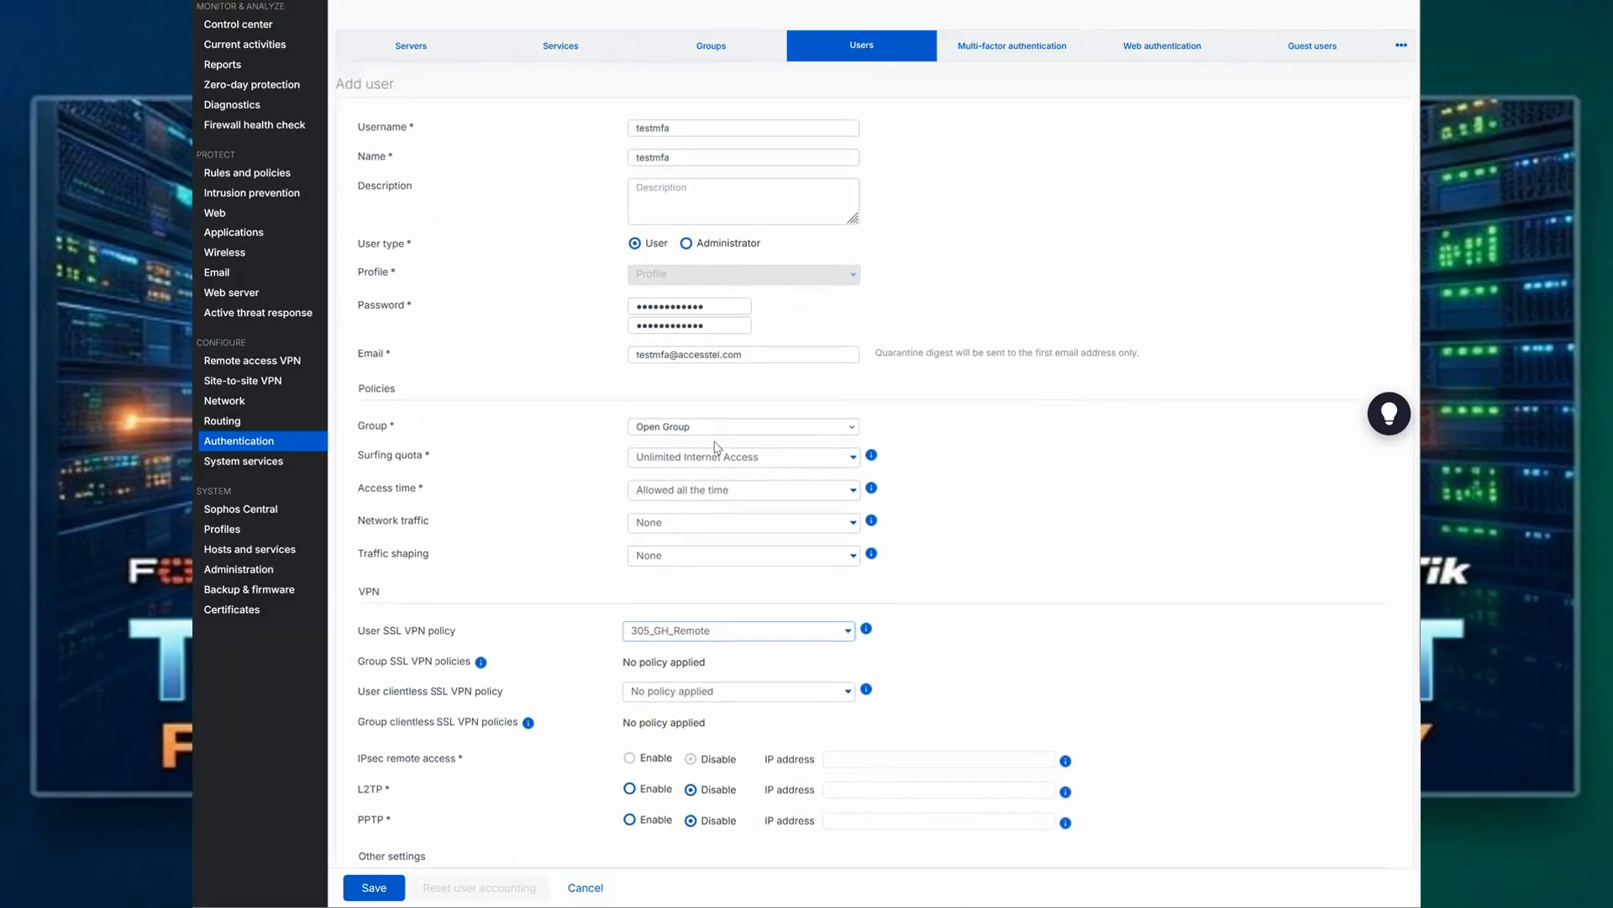
scroll(656, 517, "down", 3)
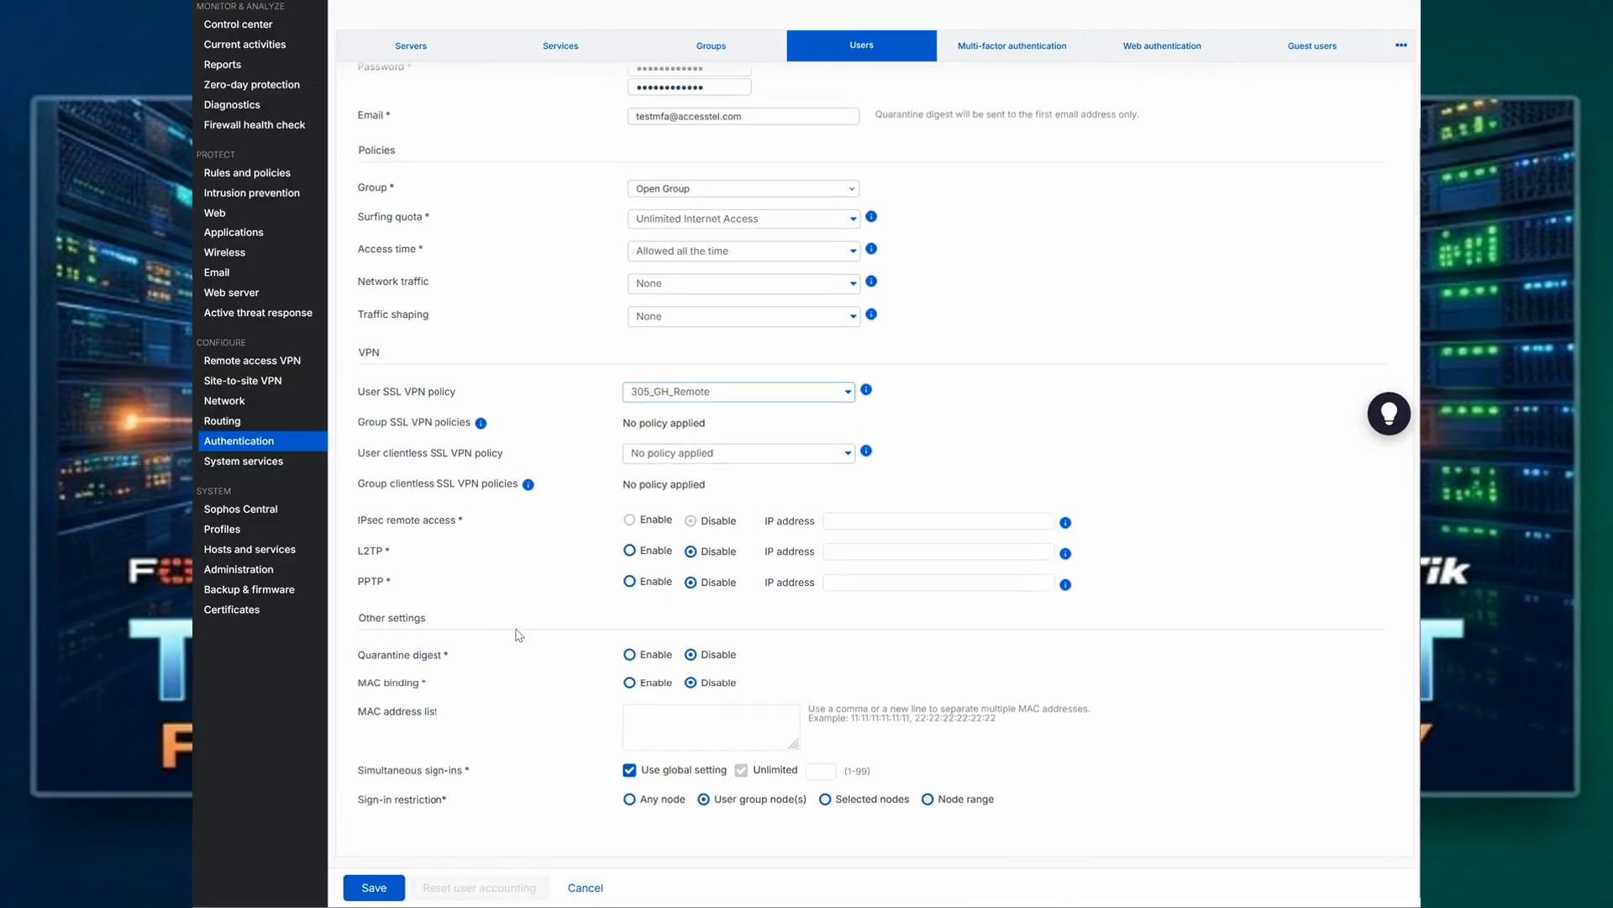
left_click(367, 893)
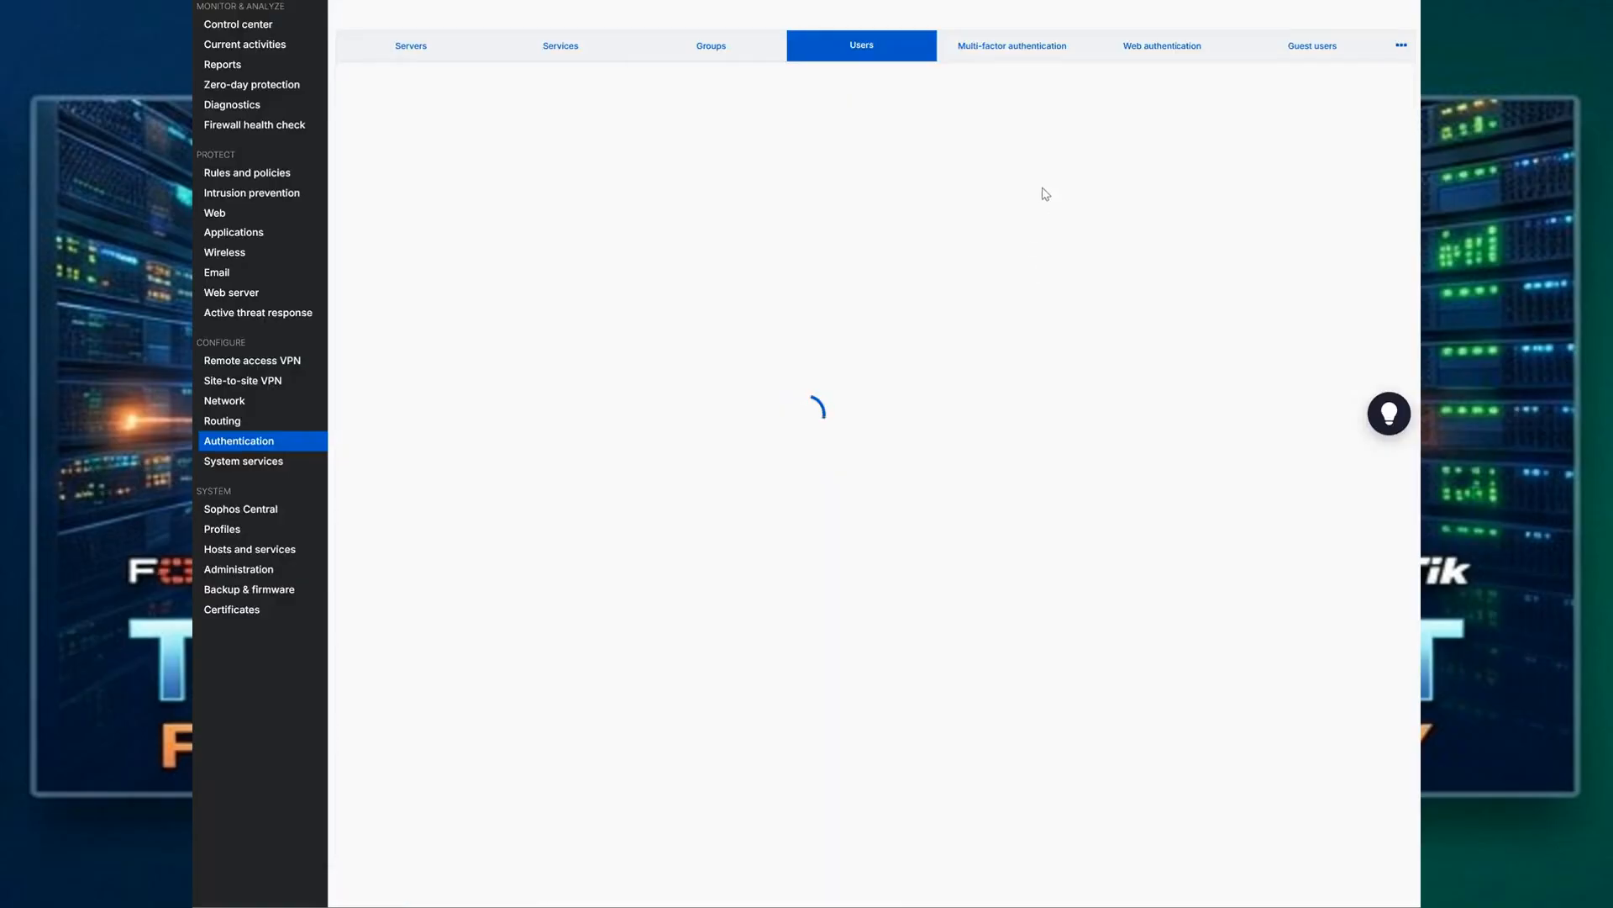
Step: In the multi-factor authentication settings, require one-time passwords for specific users and groups and add testmfa
left_click(1002, 52)
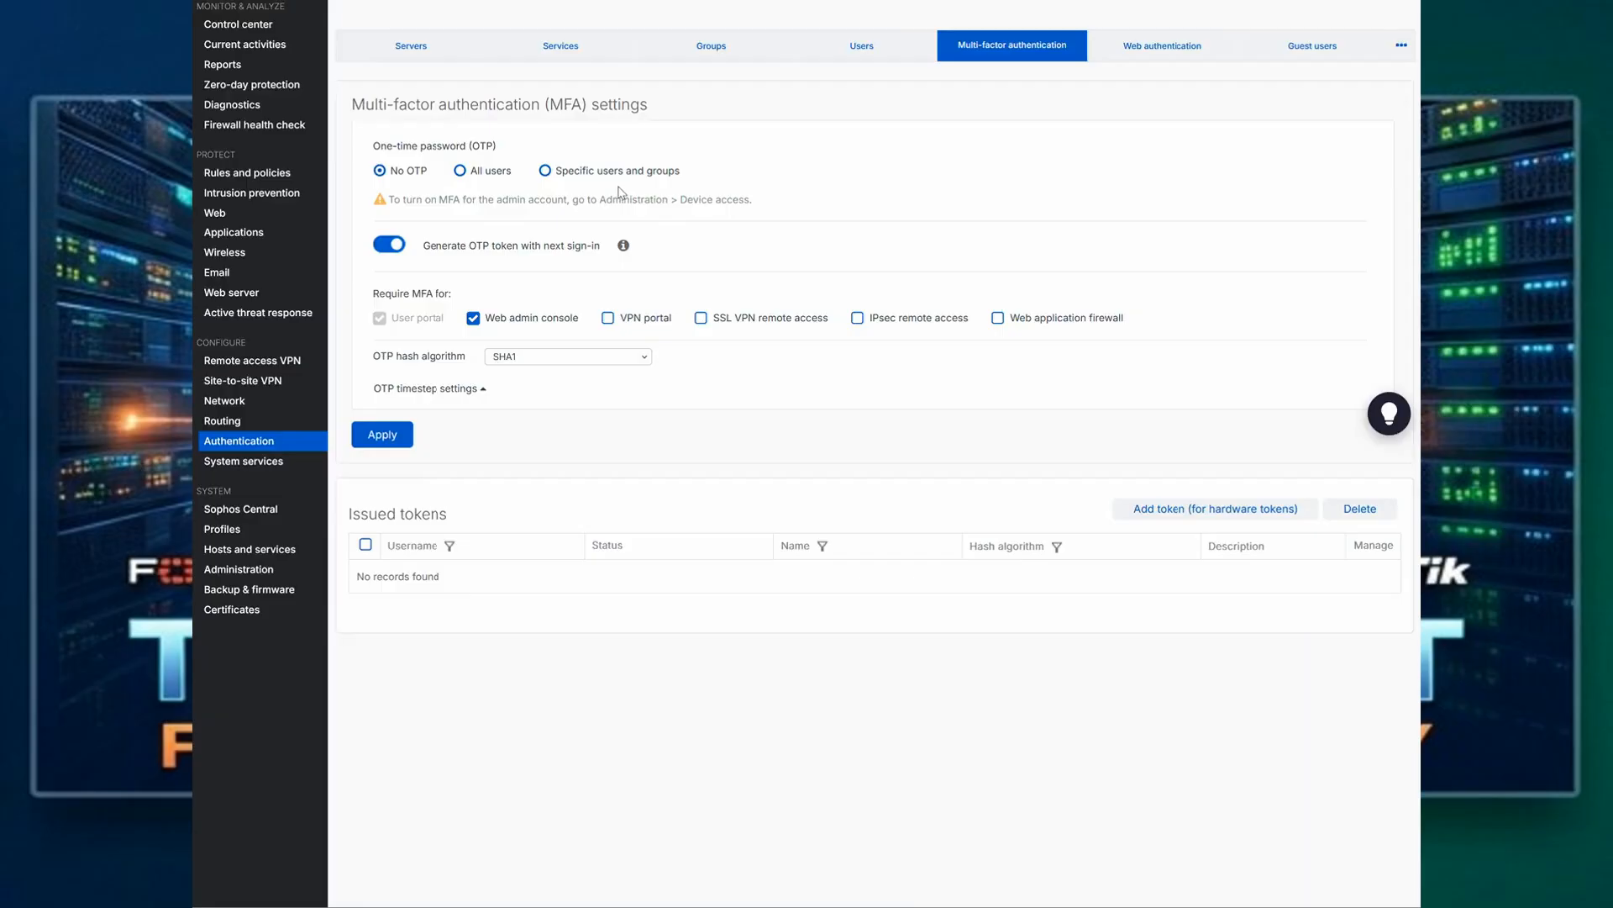
left_click(546, 172)
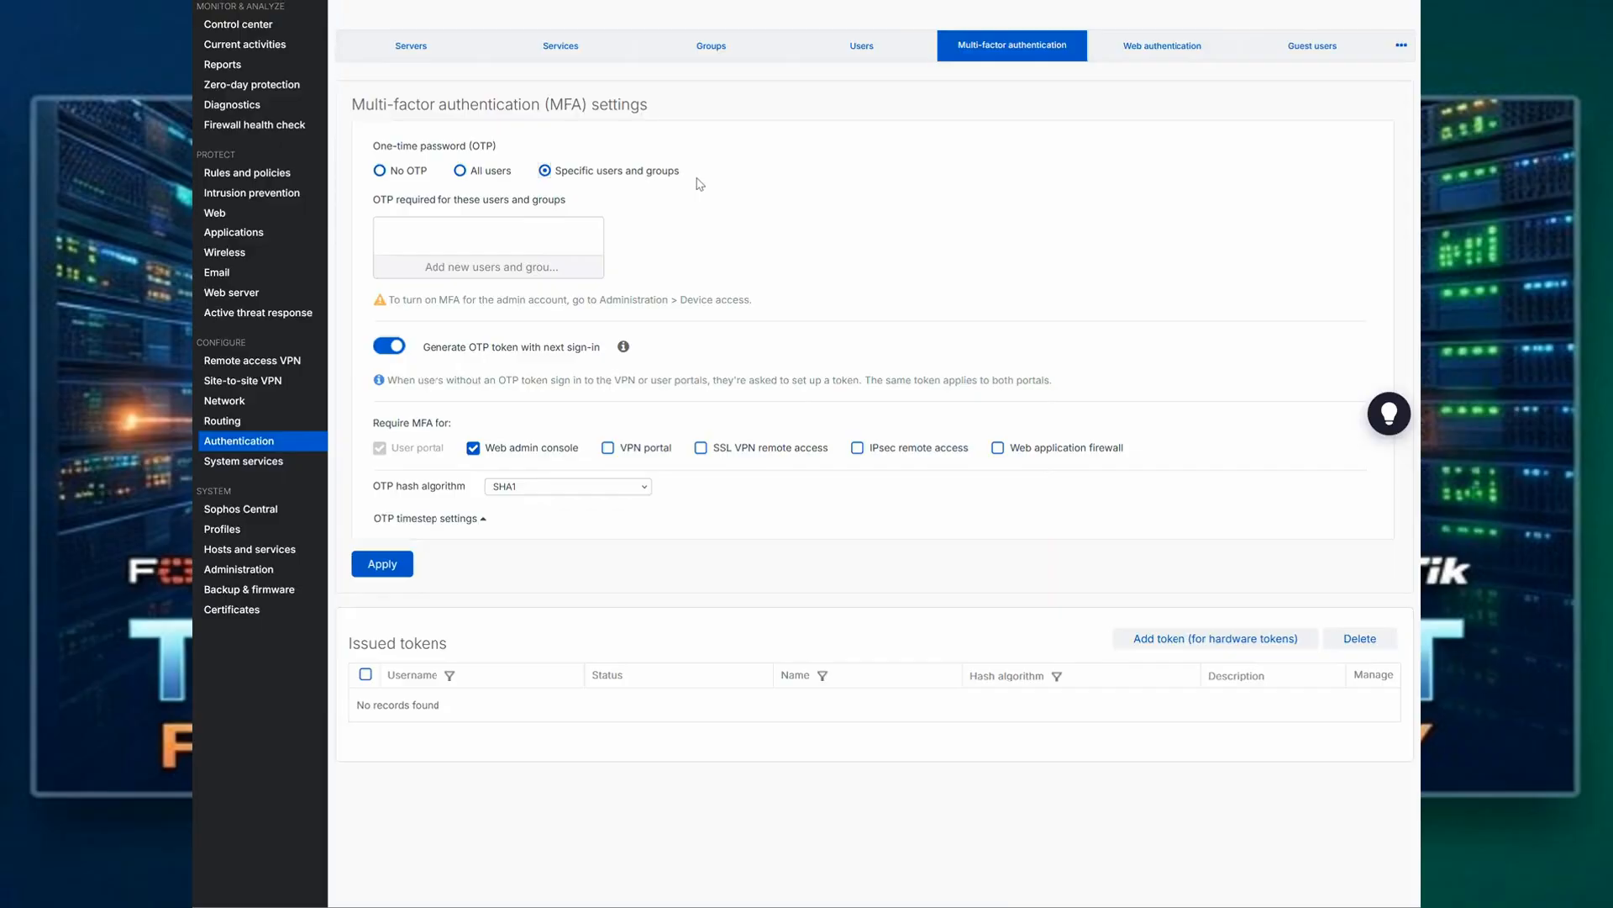
left_click(531, 267)
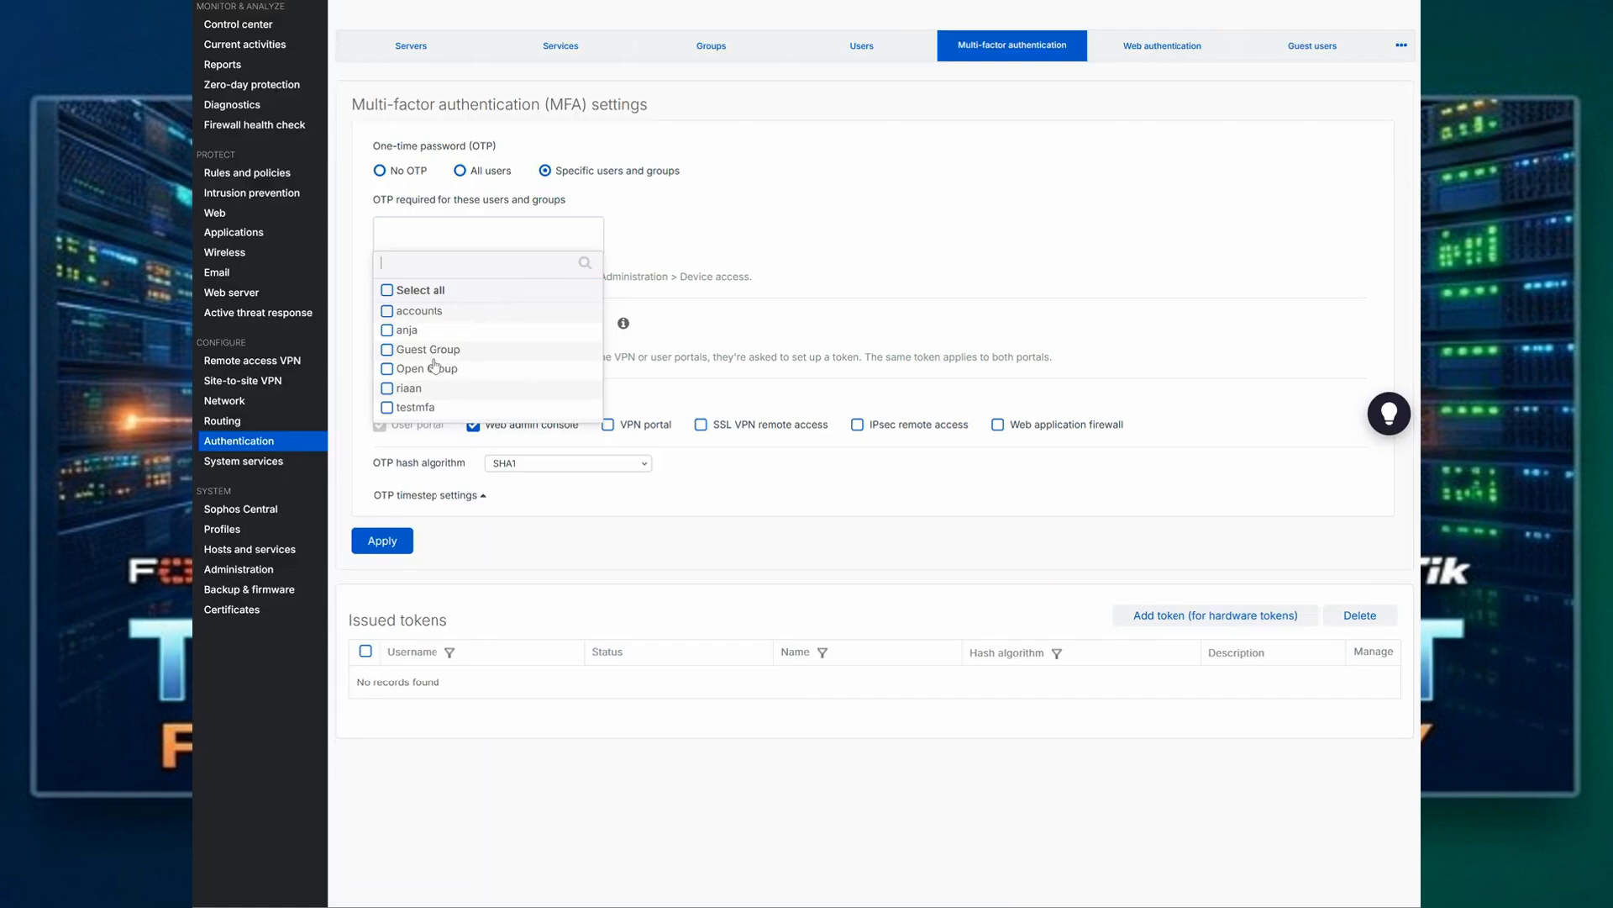
left_click(409, 409)
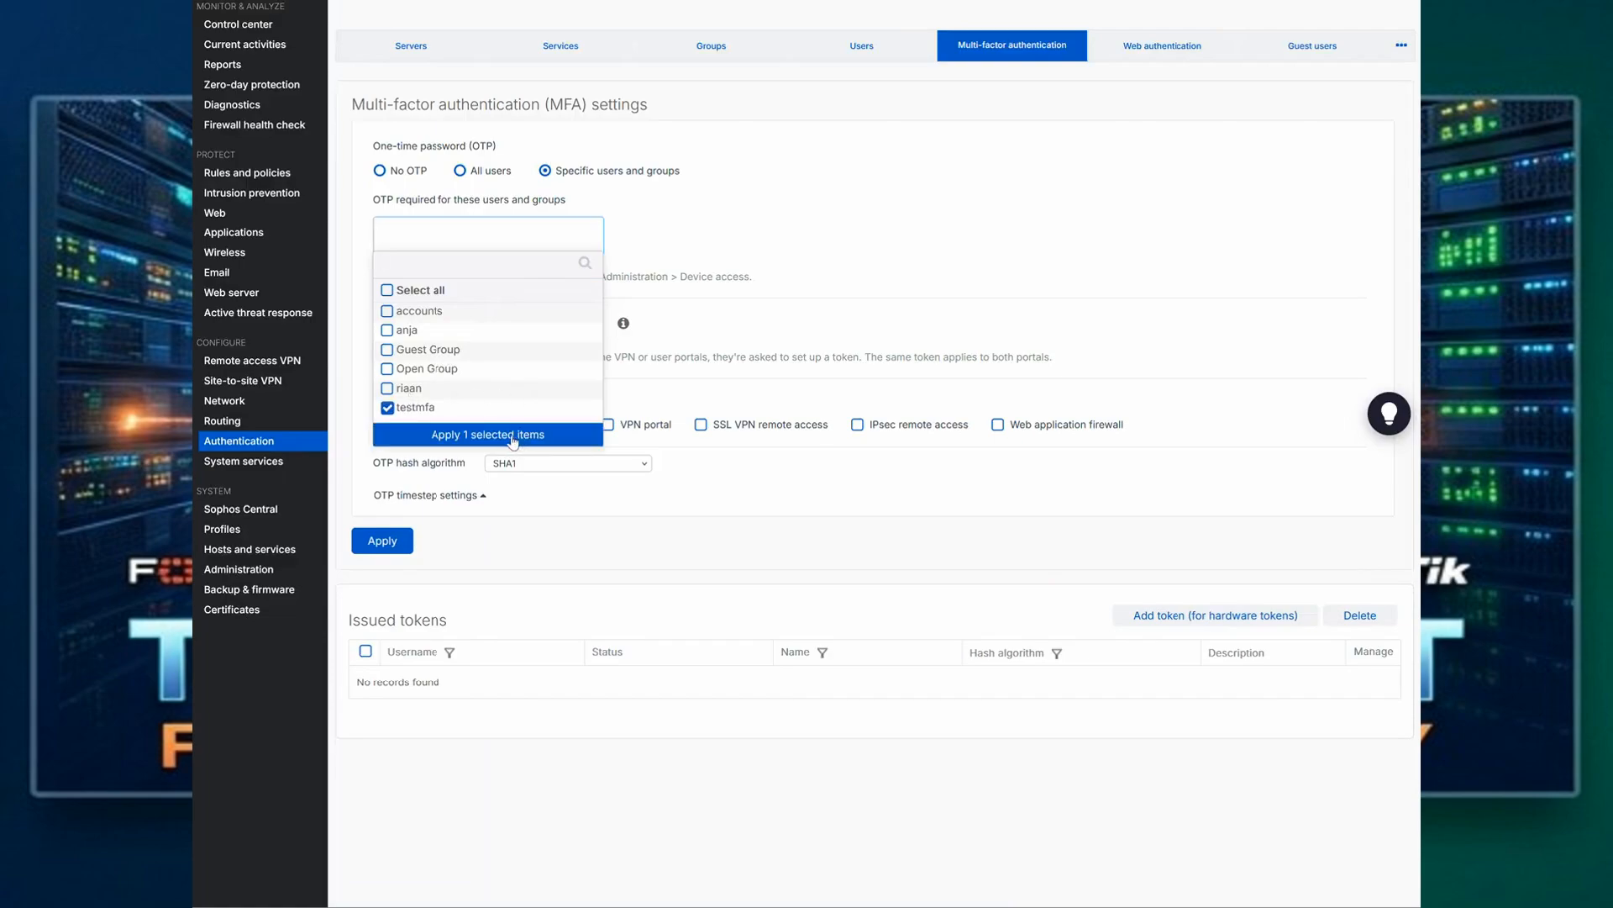
left_click(450, 437)
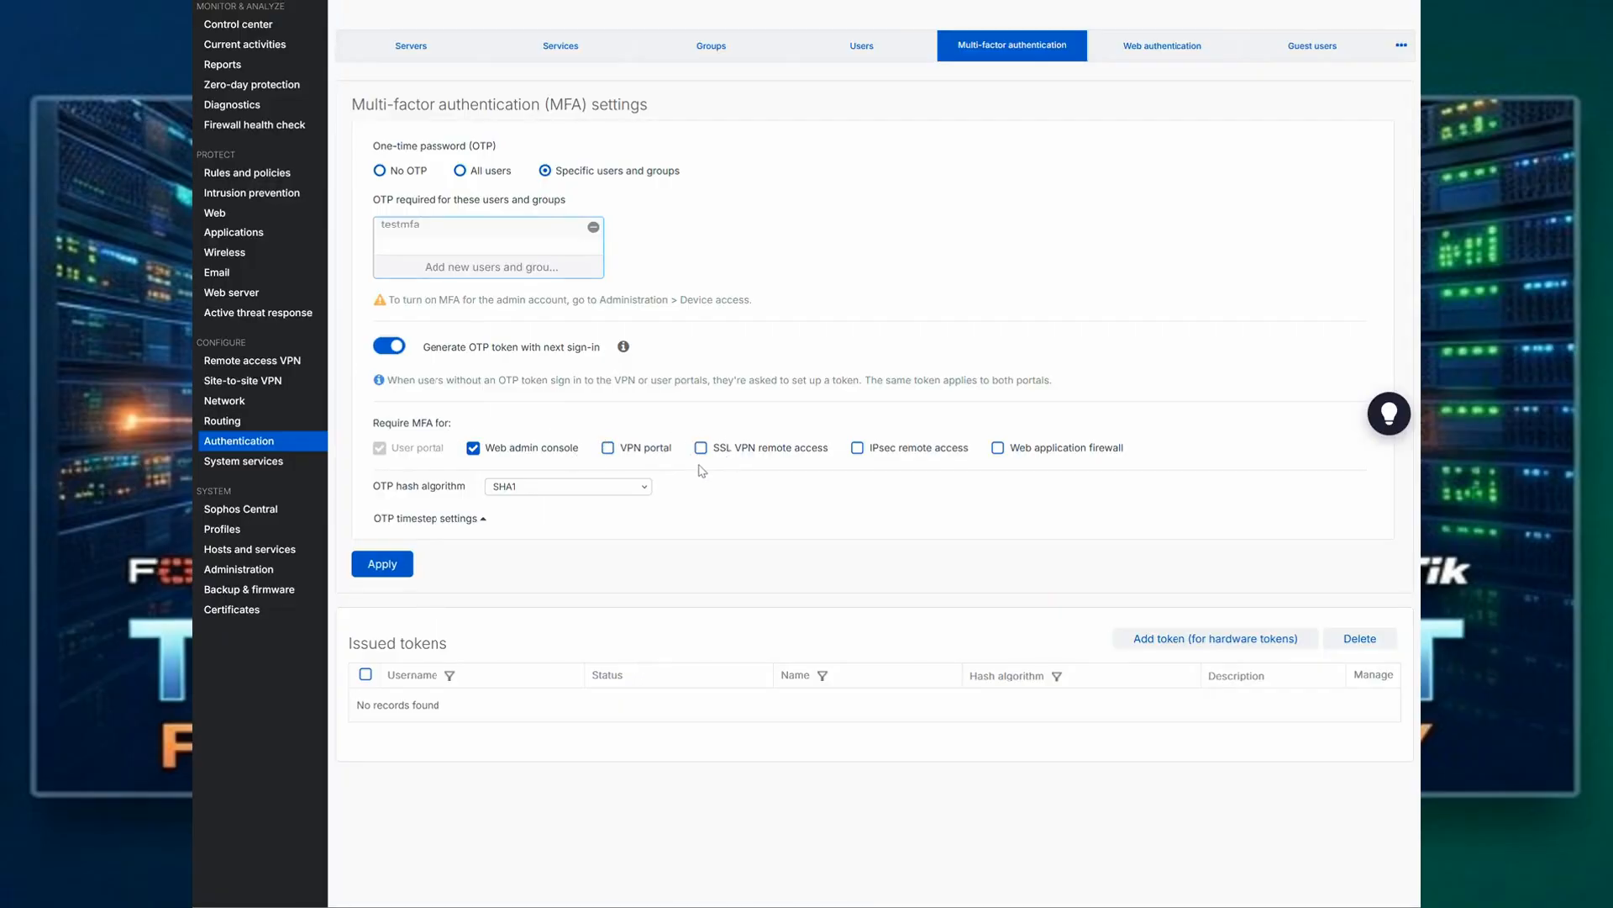
Step: Require MFA for the VPN portal, SSL VPN remote access and IPsec remote access with the SHA1 hash algorithm, and apply the settings
left_click(607, 450)
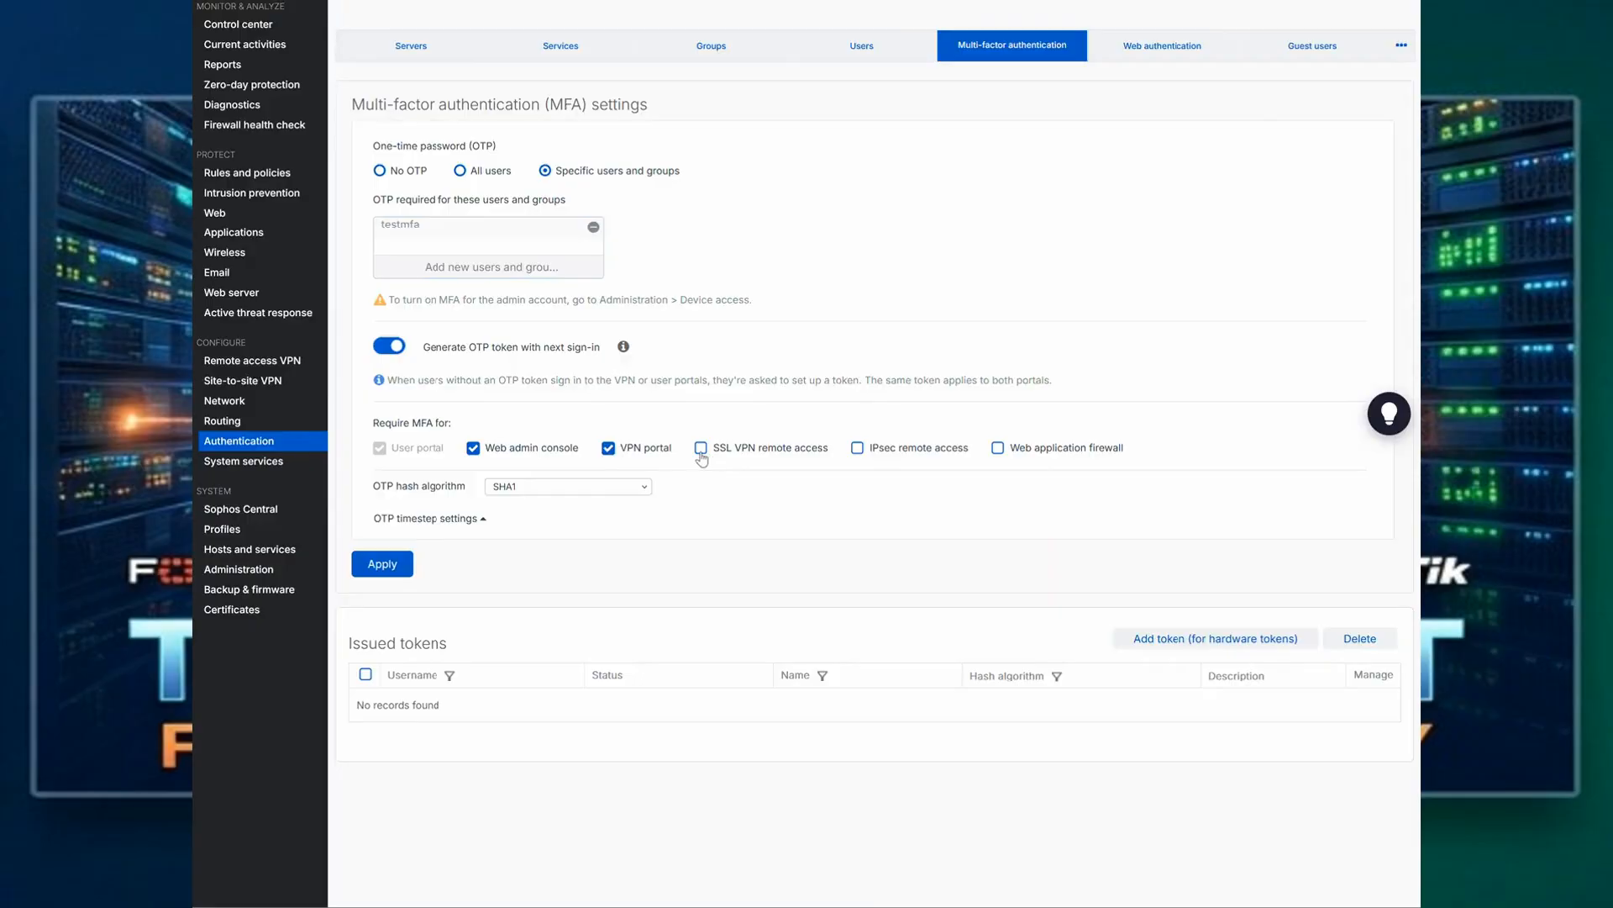
left_click(701, 450)
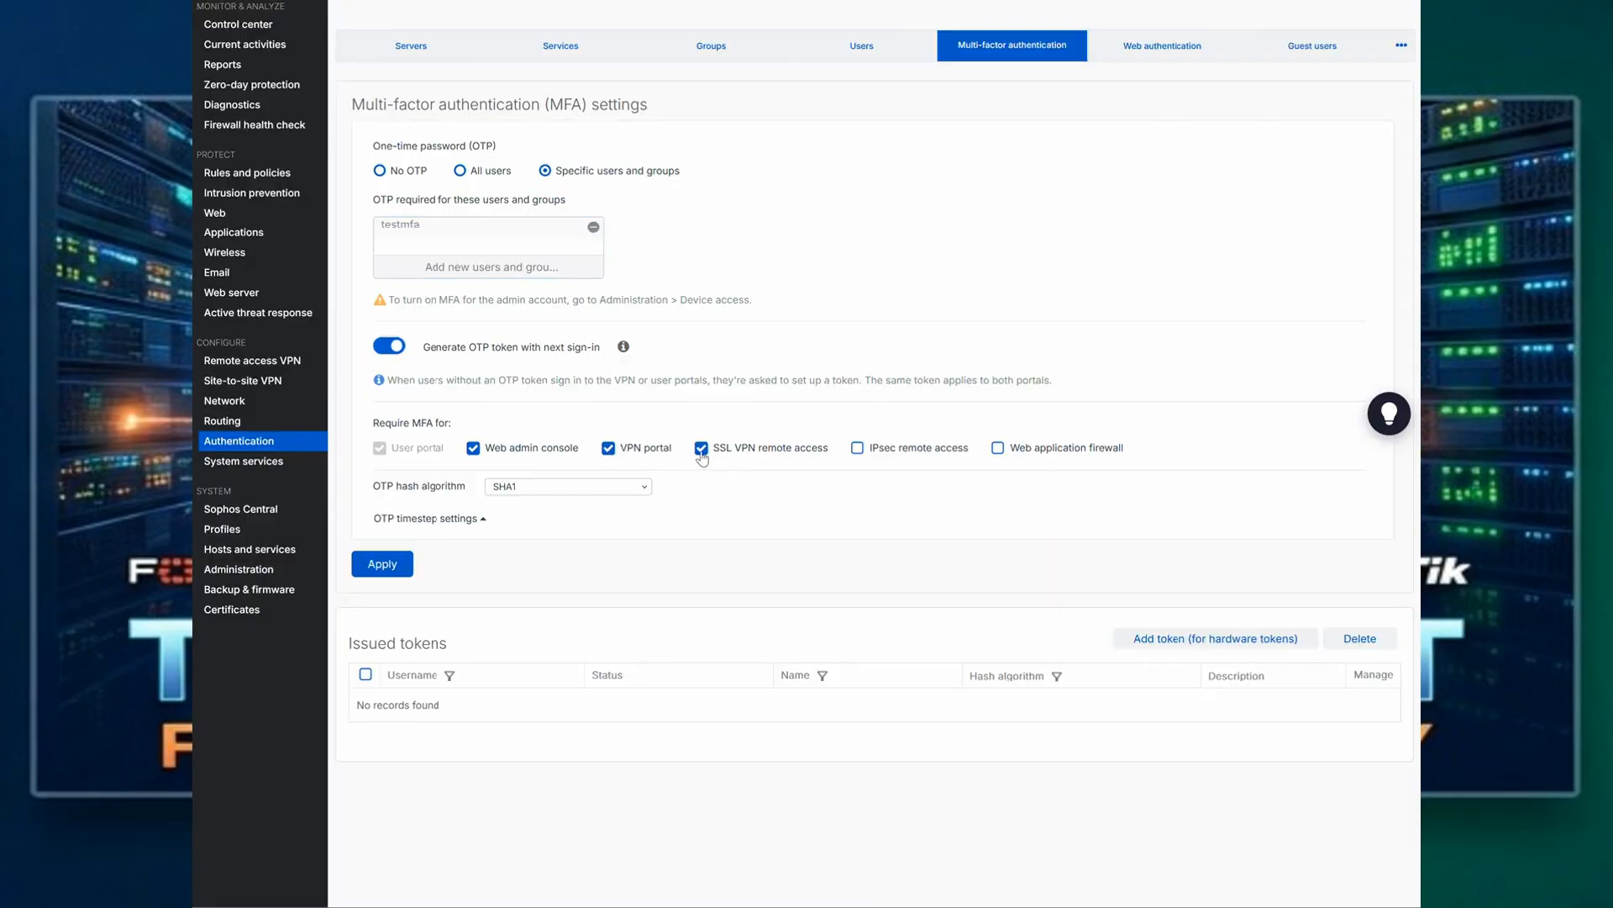
left_click(858, 451)
left_click(550, 490)
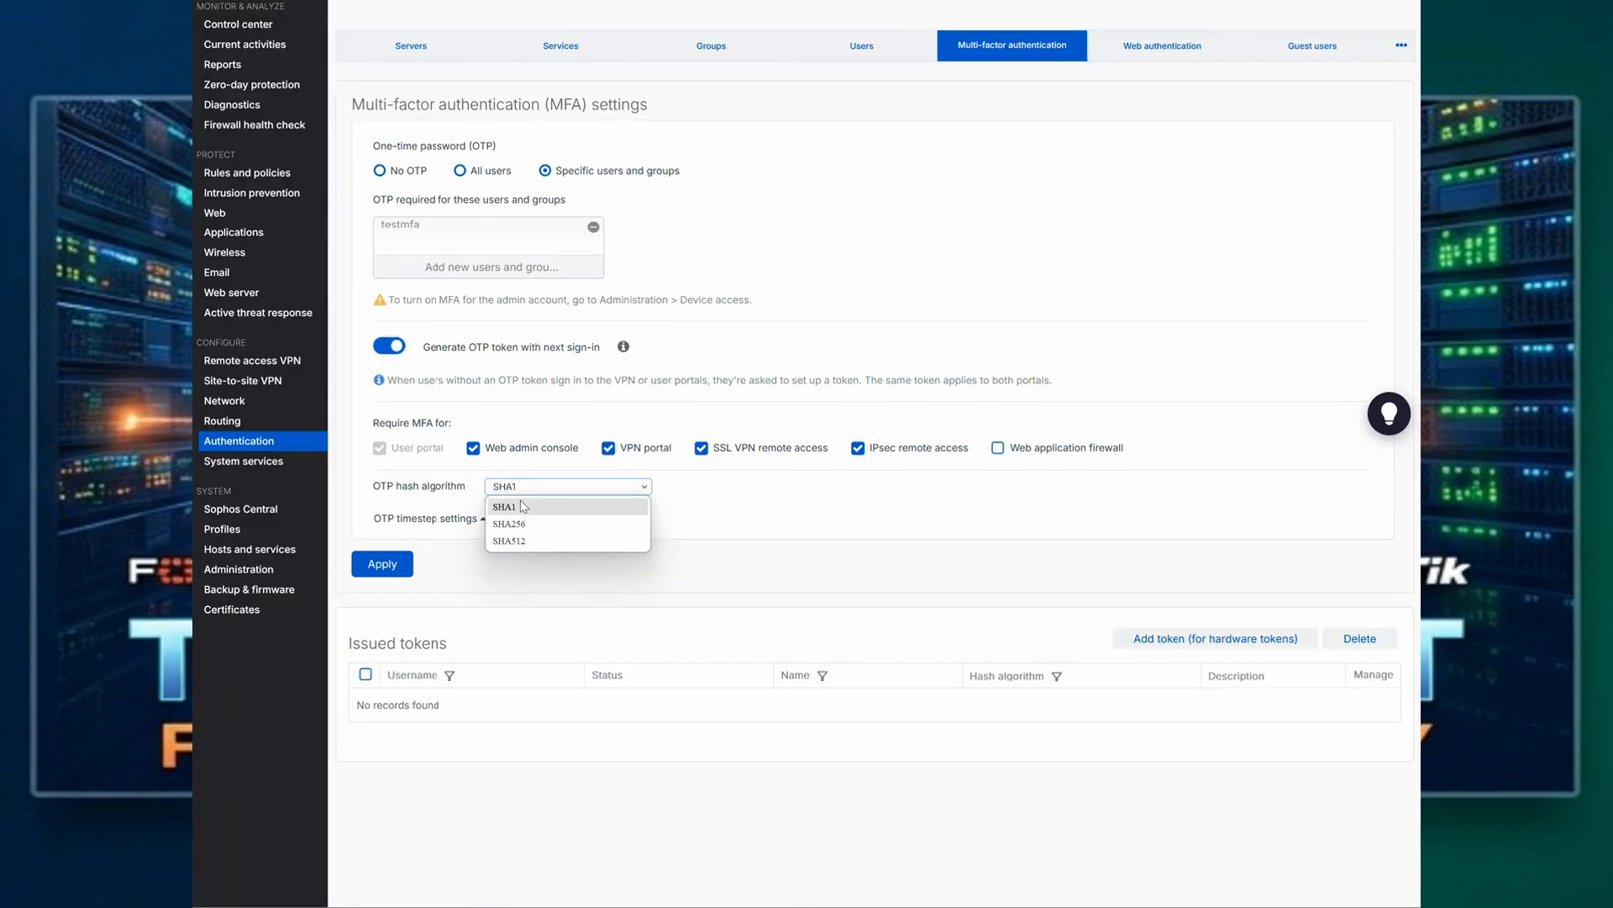
left_click(518, 505)
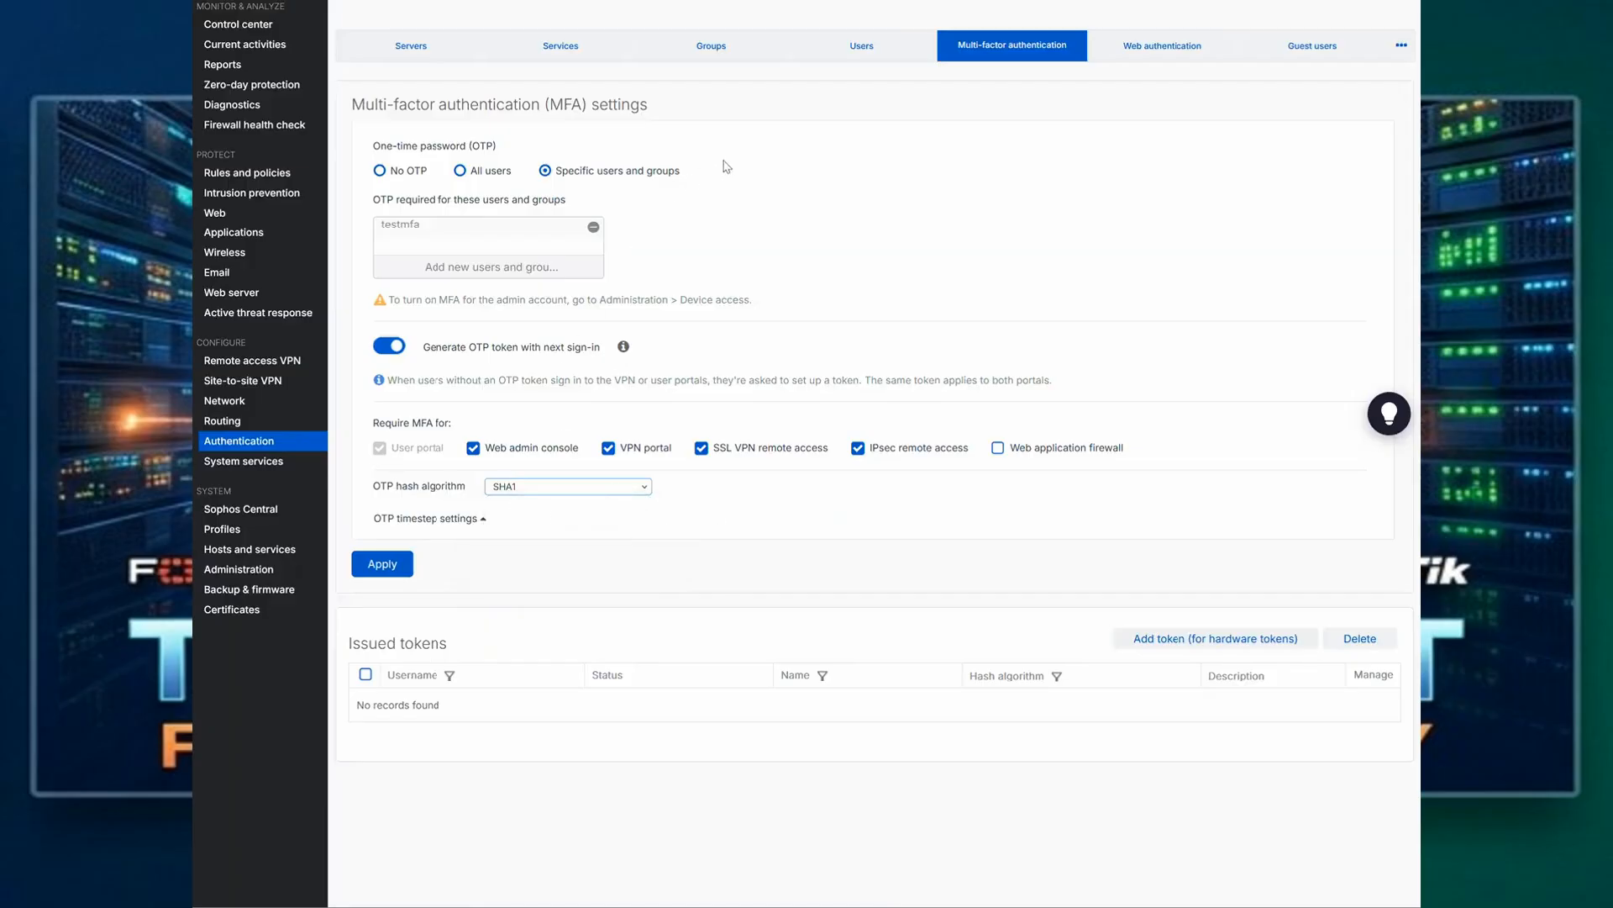
left_click(384, 566)
key("ctrl+t")
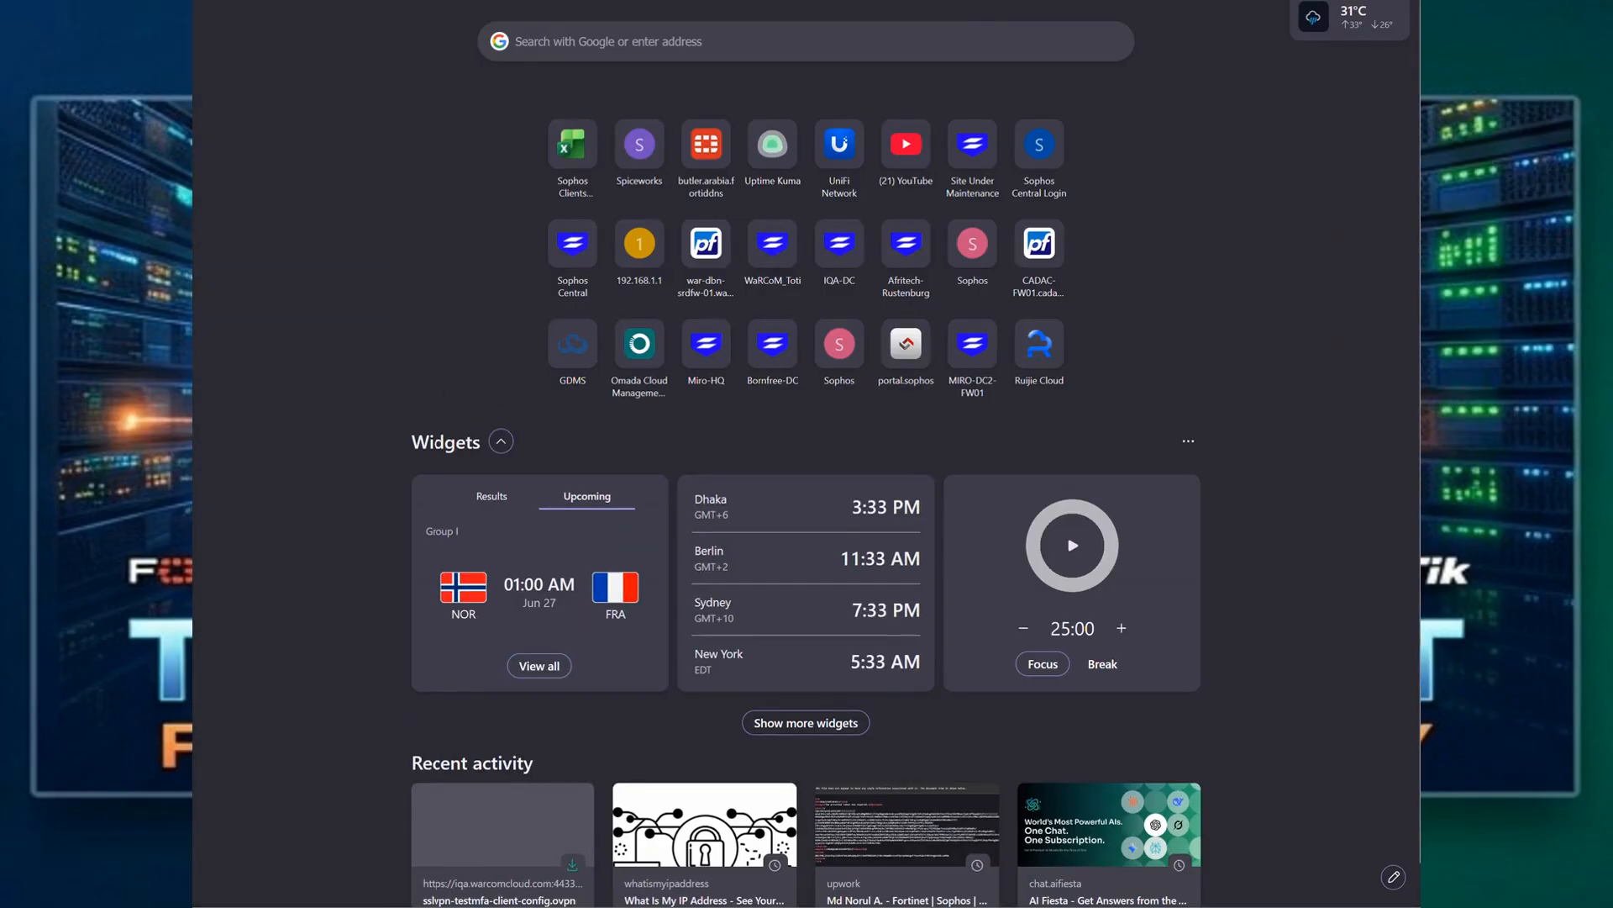
key("ctrl+l")
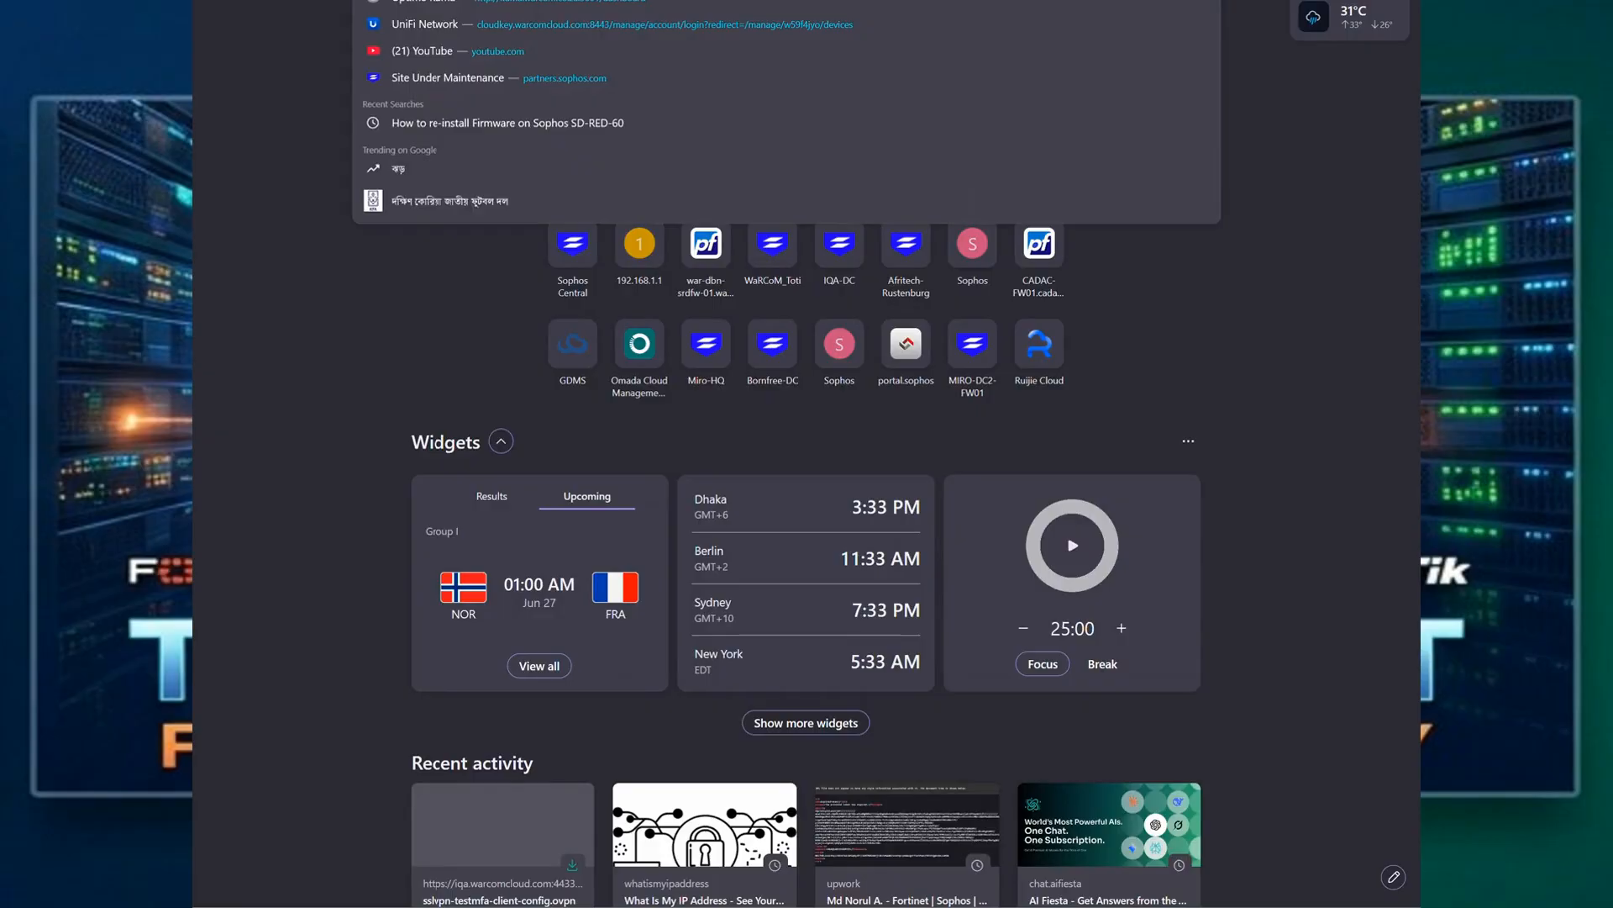
key("Escape")
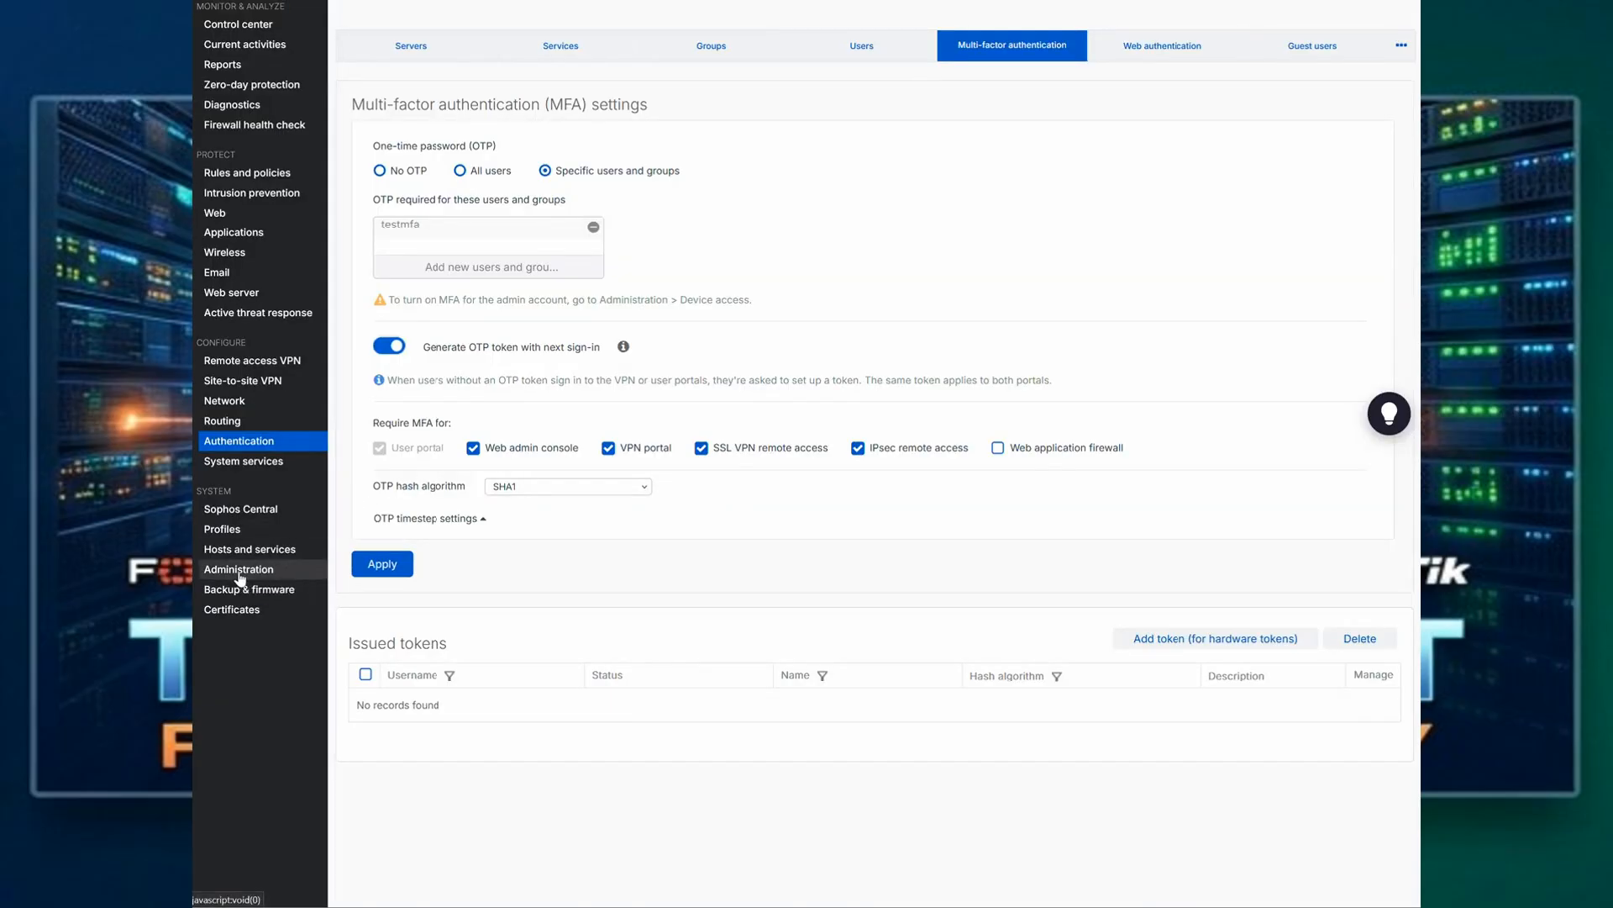
Step: Look up the VPN portal HTTPS port in the firewall's admin and user settings
left_click(239, 573)
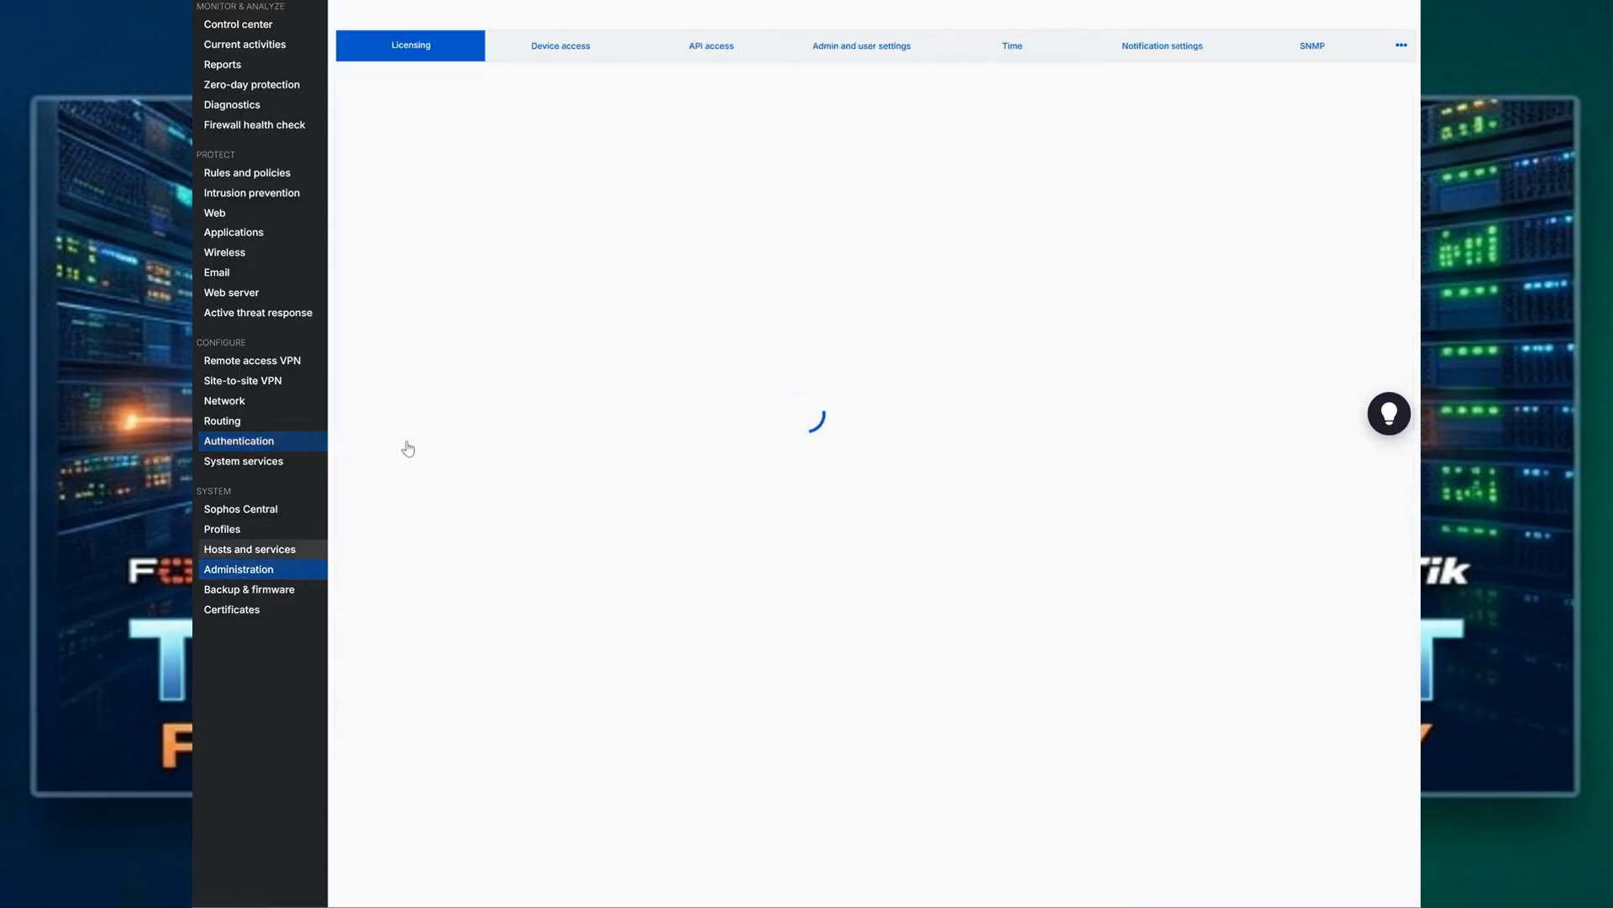
left_click(869, 52)
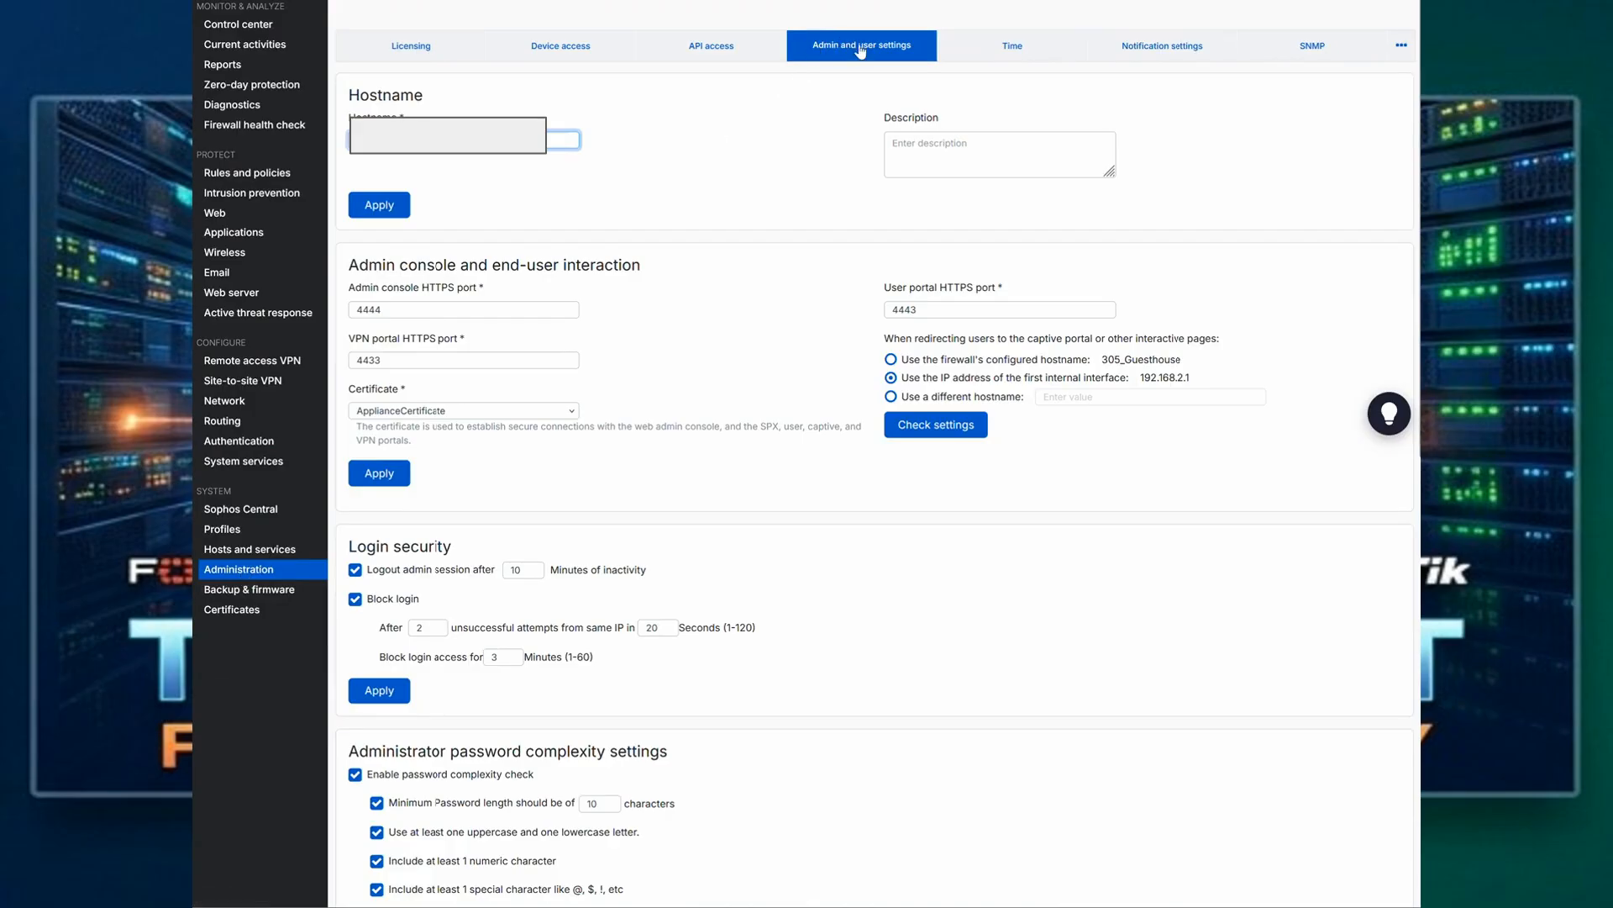
scroll(438, 329, "down", 2)
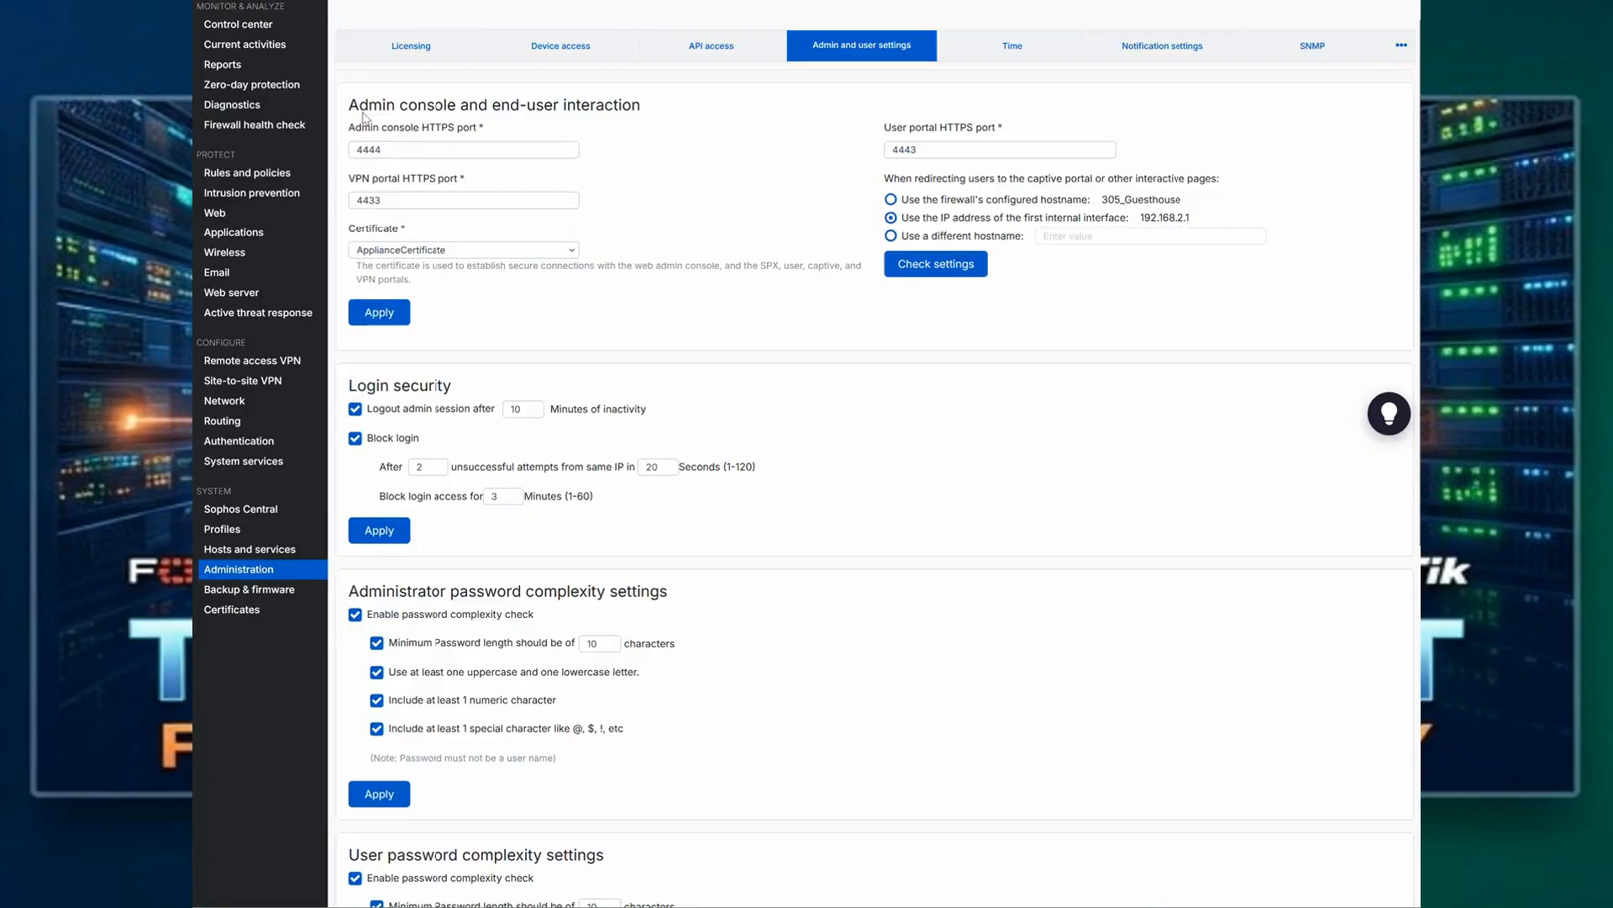
double_click(403, 201)
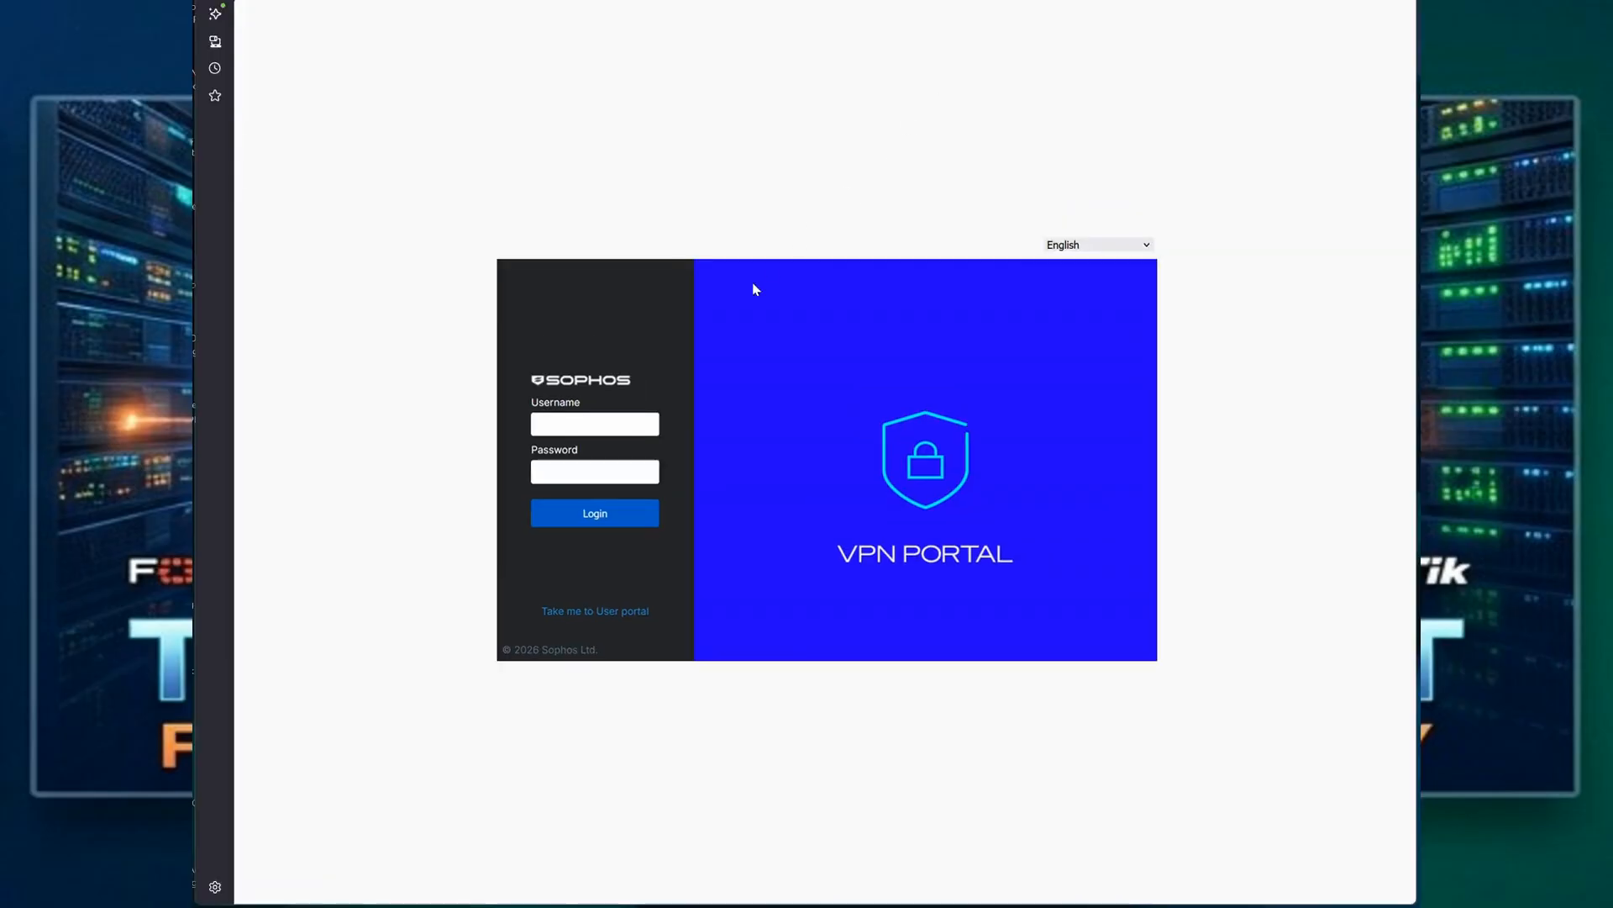
Step: Sign in to the VPN portal with the username testmfa and the account password to open the OTP token page
left_click(606, 417)
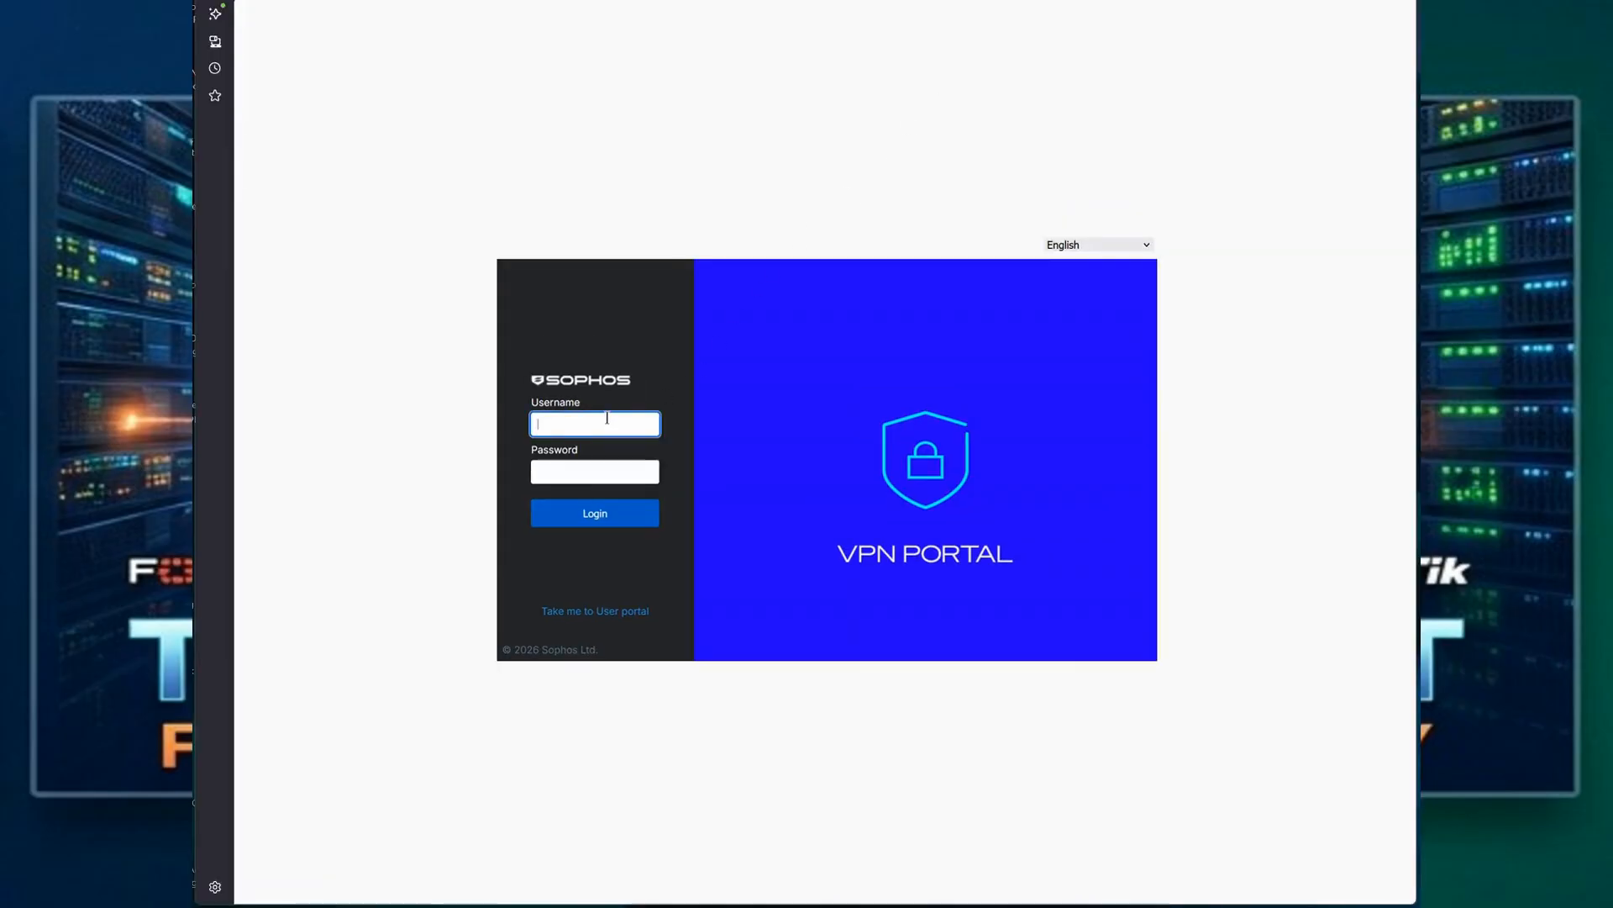
type("testmfa")
key("Tab")
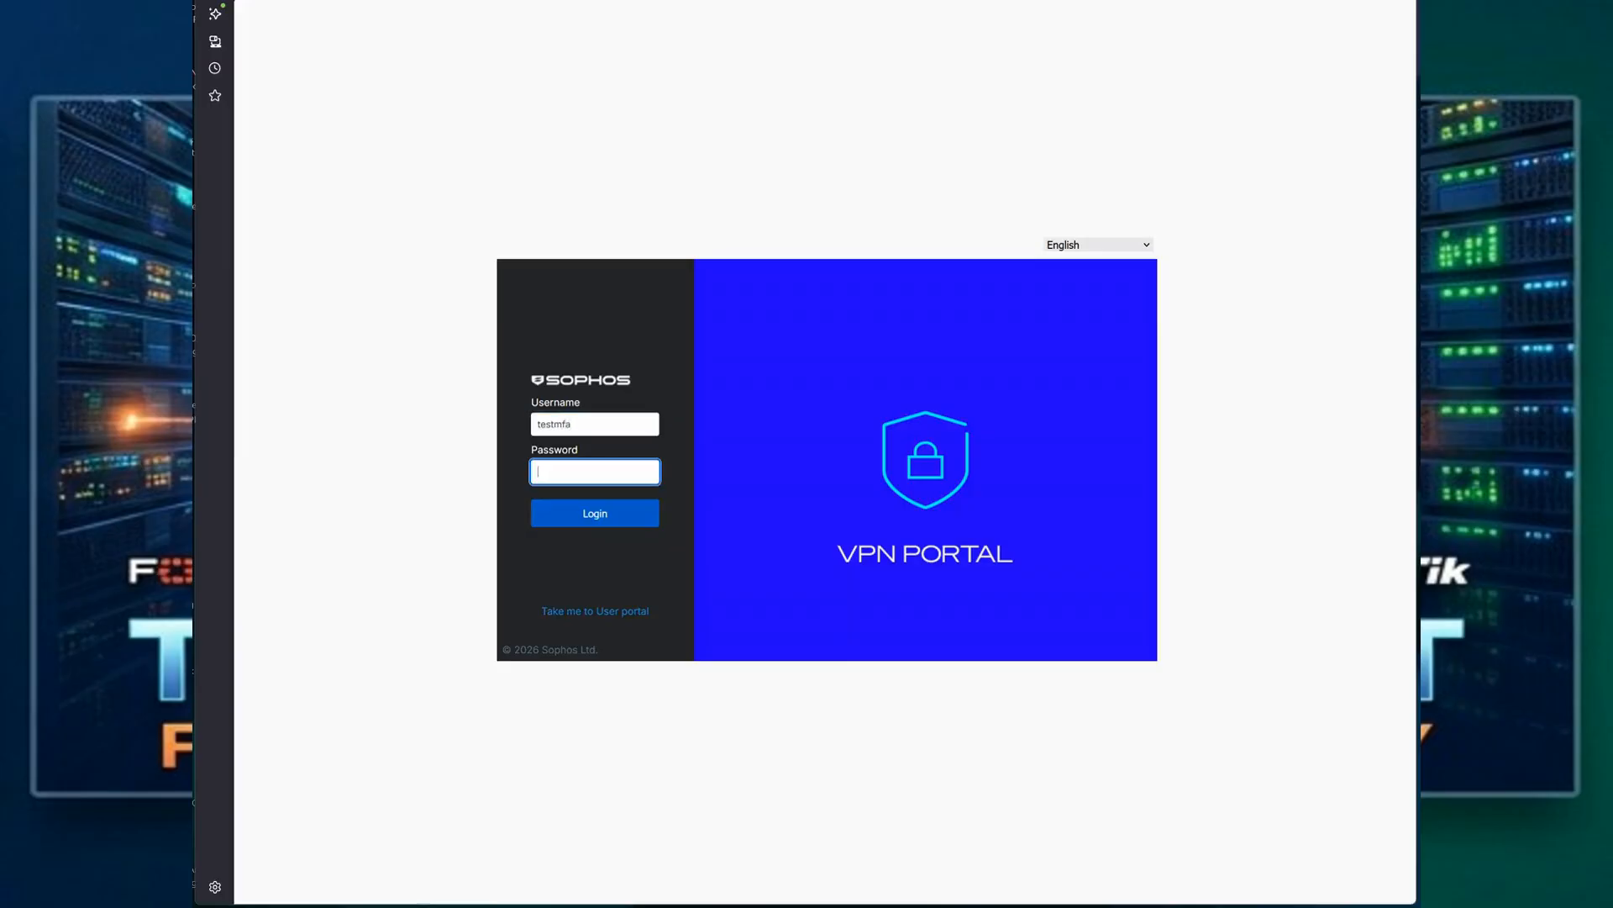
type("••••••••••••")
key("Return")
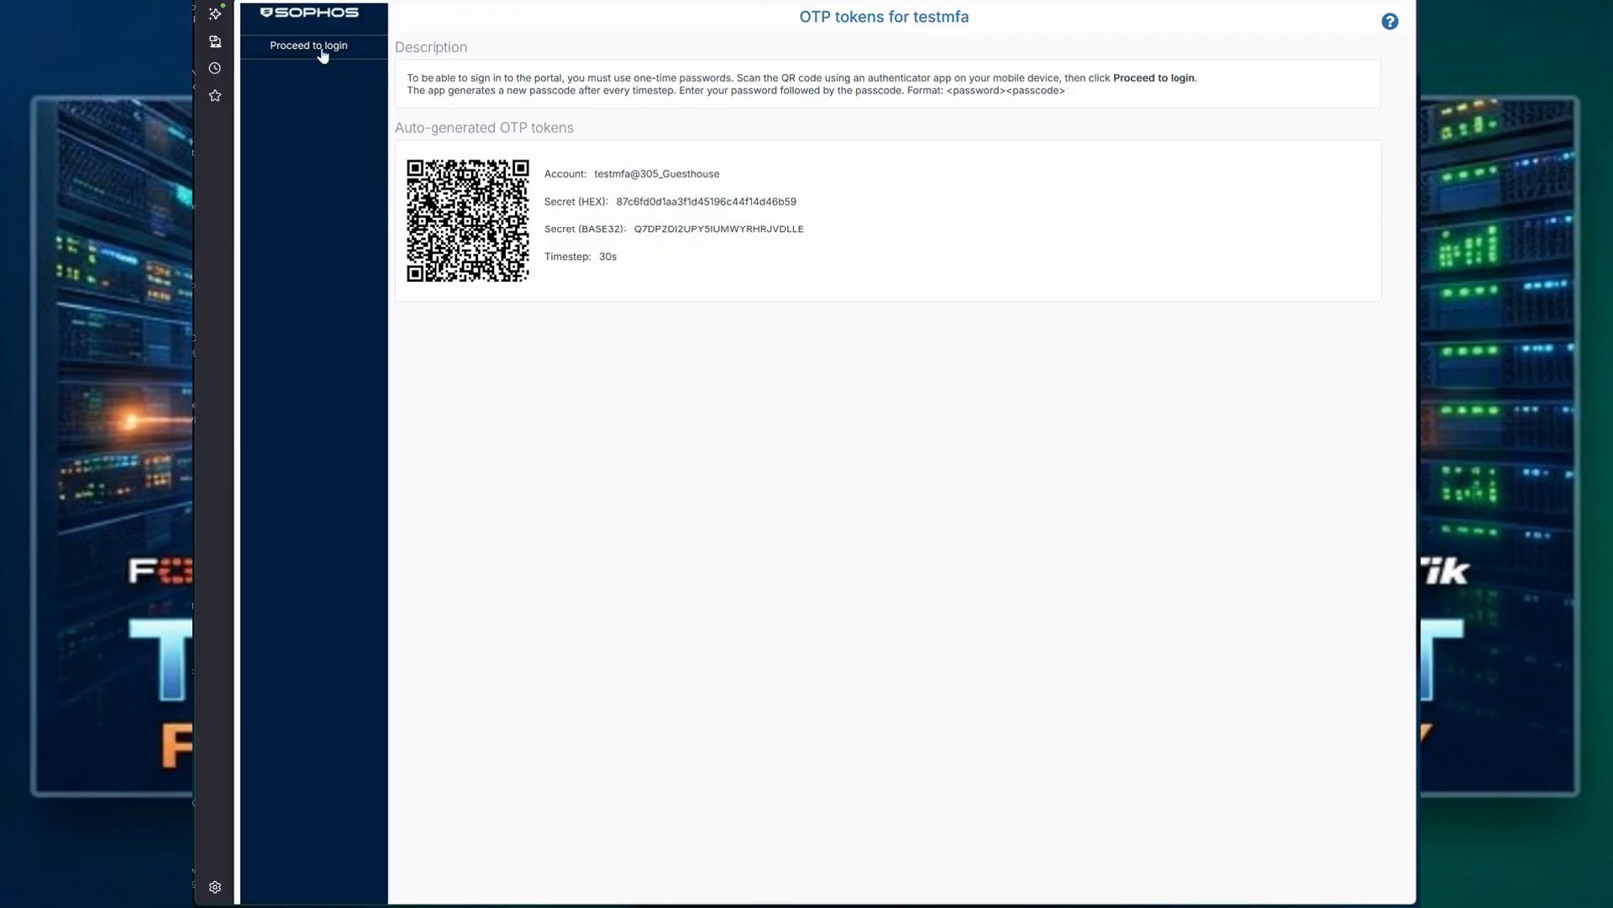
Step: Proceed from the OTP token page to login and sign in as testmfa with the account password followed by the one-time passcode
left_click(314, 49)
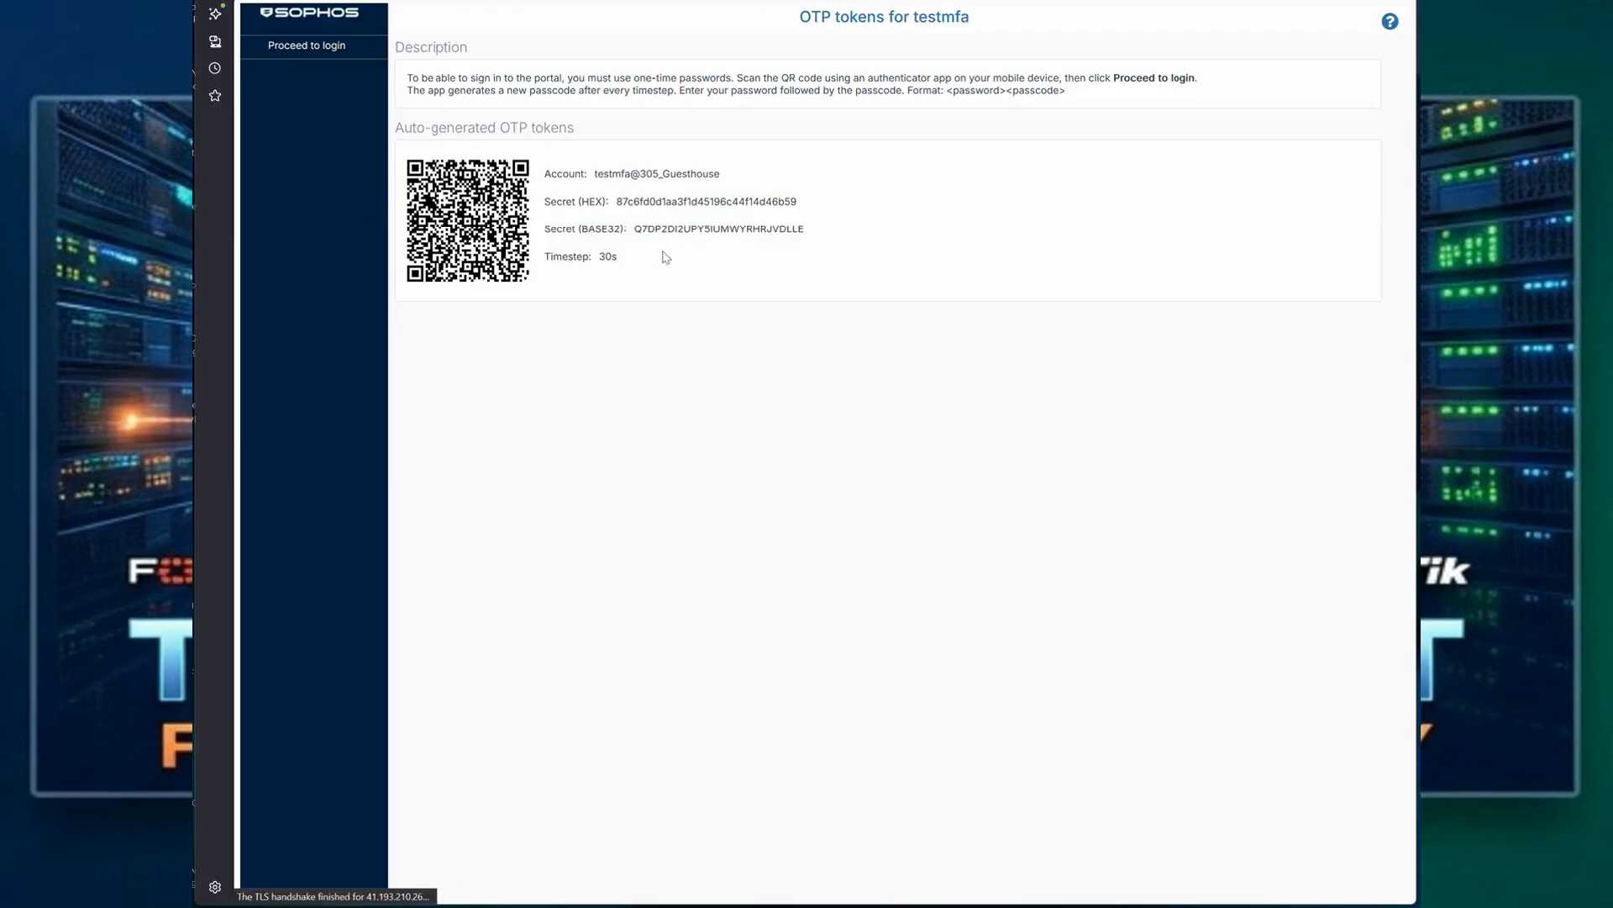
left_click(603, 417)
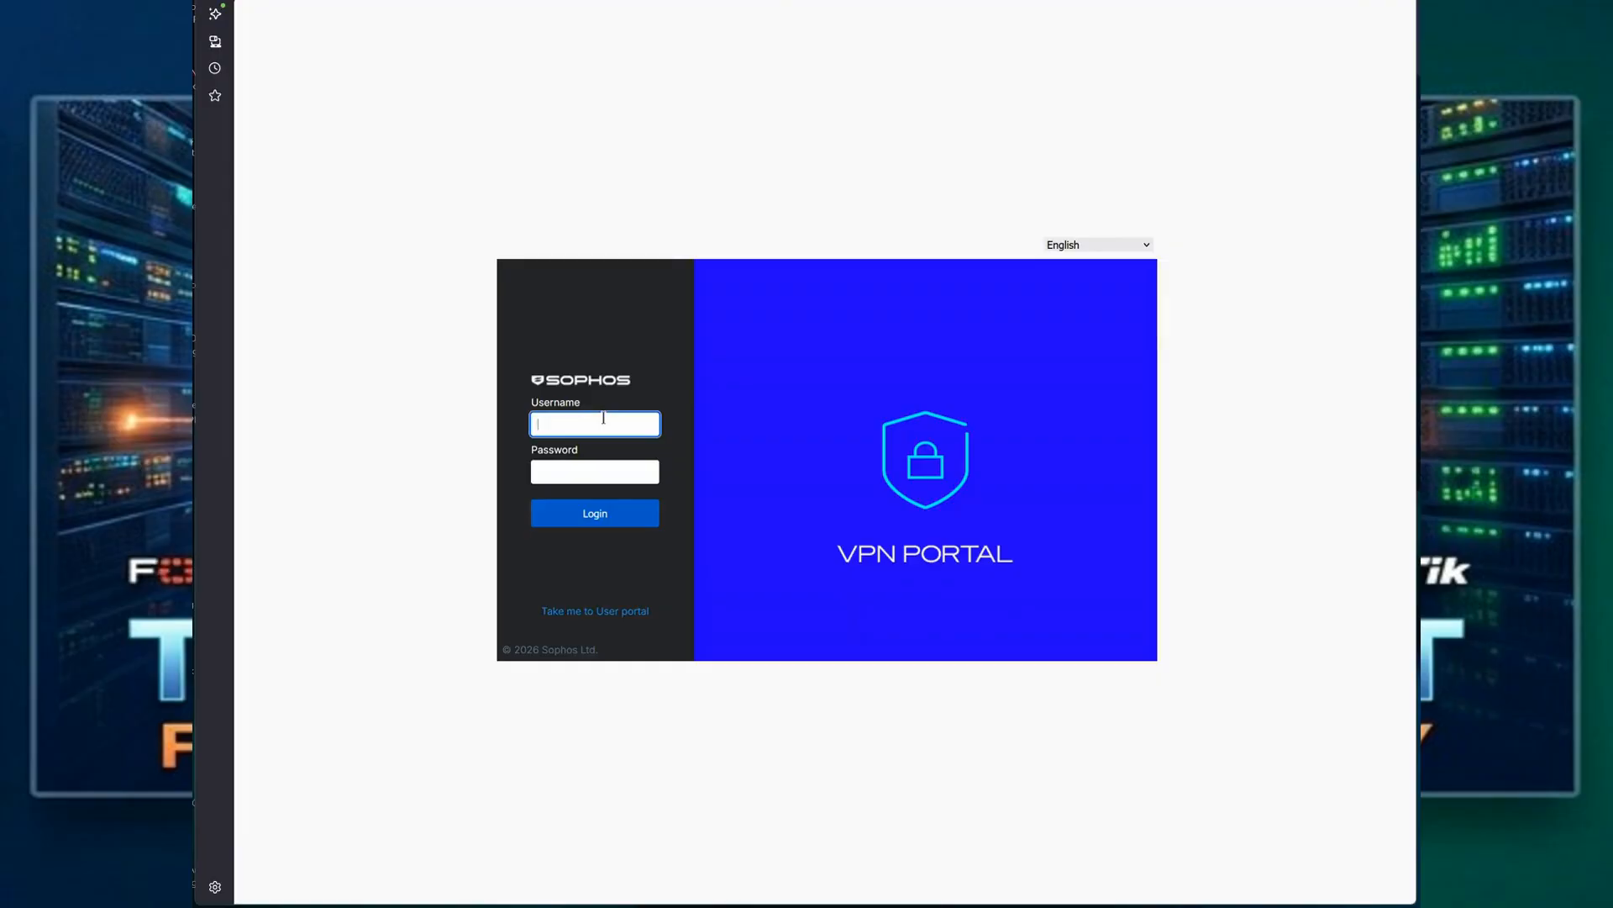
type("testmfa")
key("Tab")
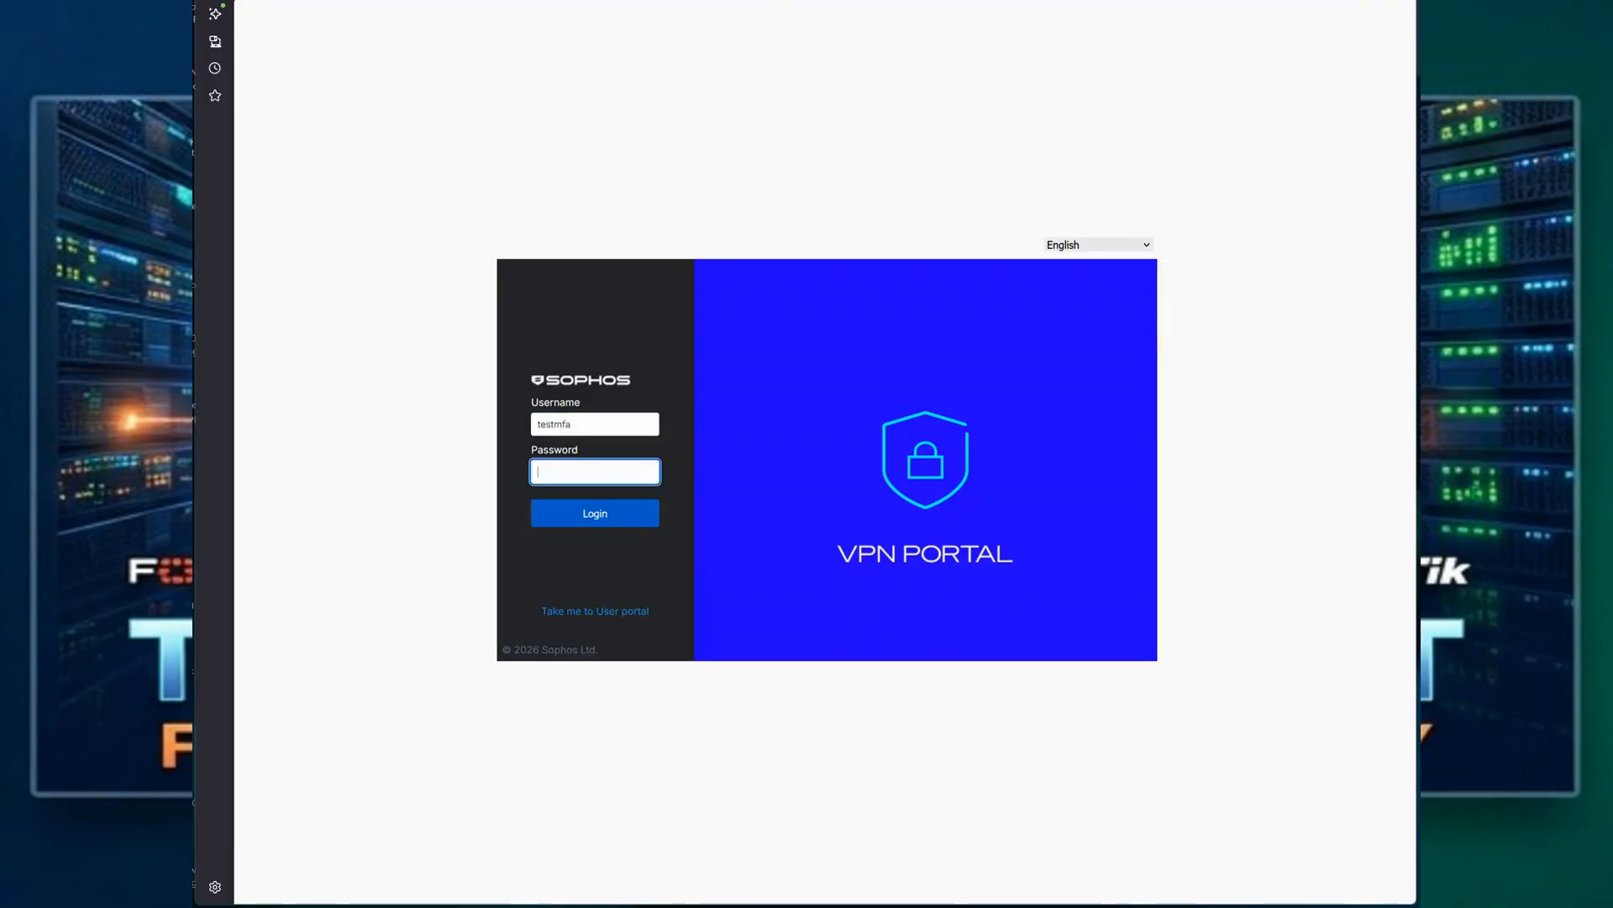
type("••••••••••••")
left_click(593, 426)
left_click_drag(593, 427, 510, 426)
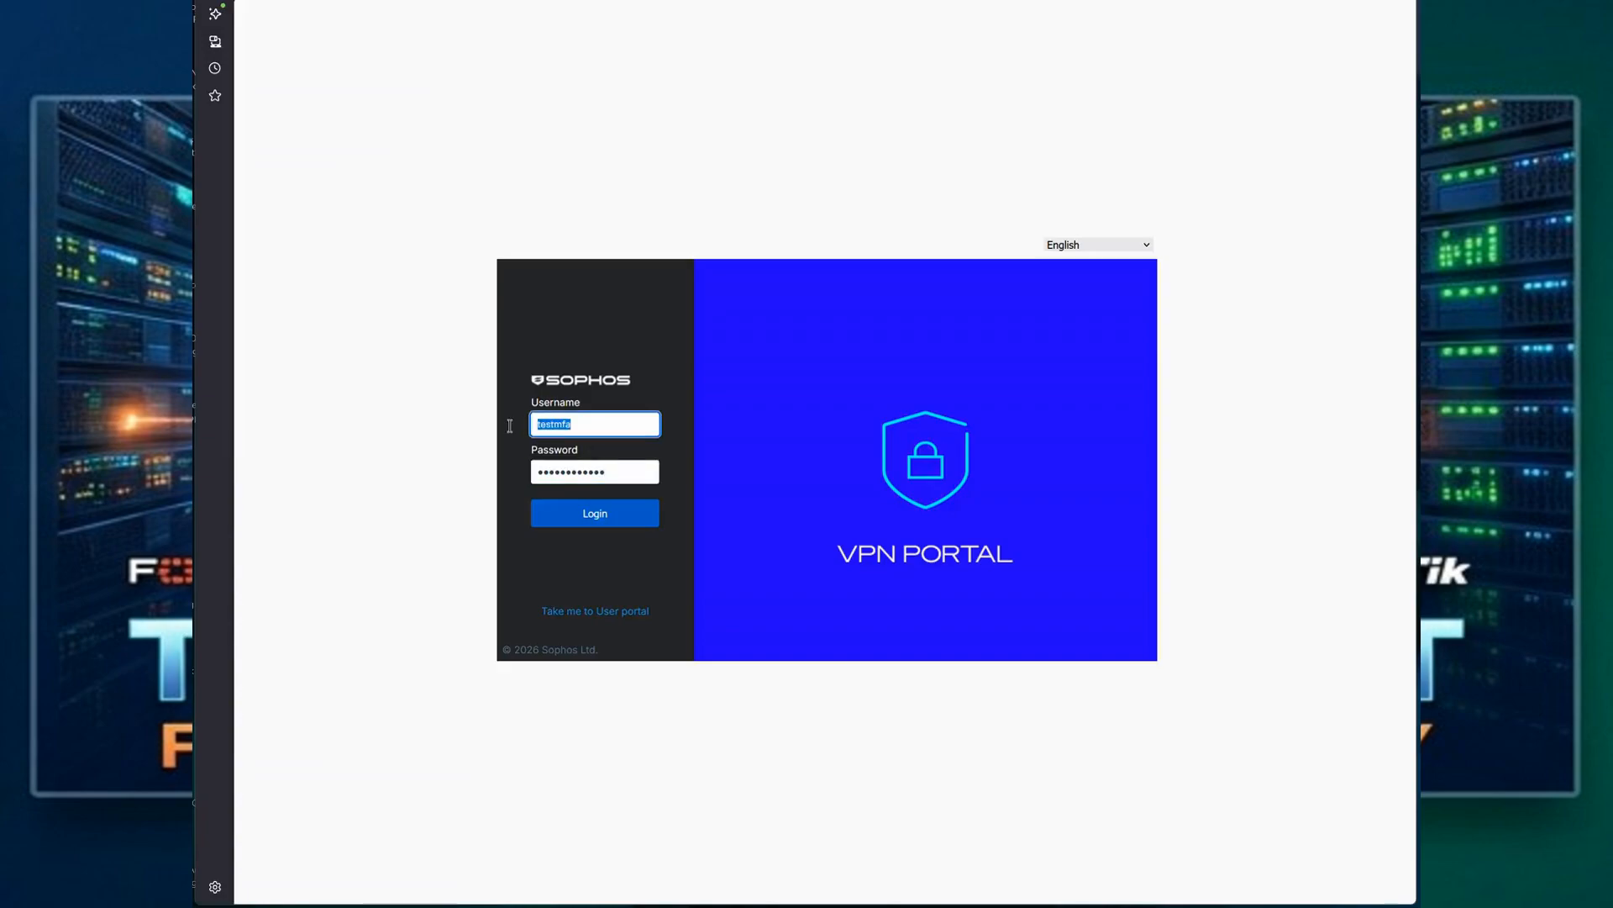
left_click(618, 471)
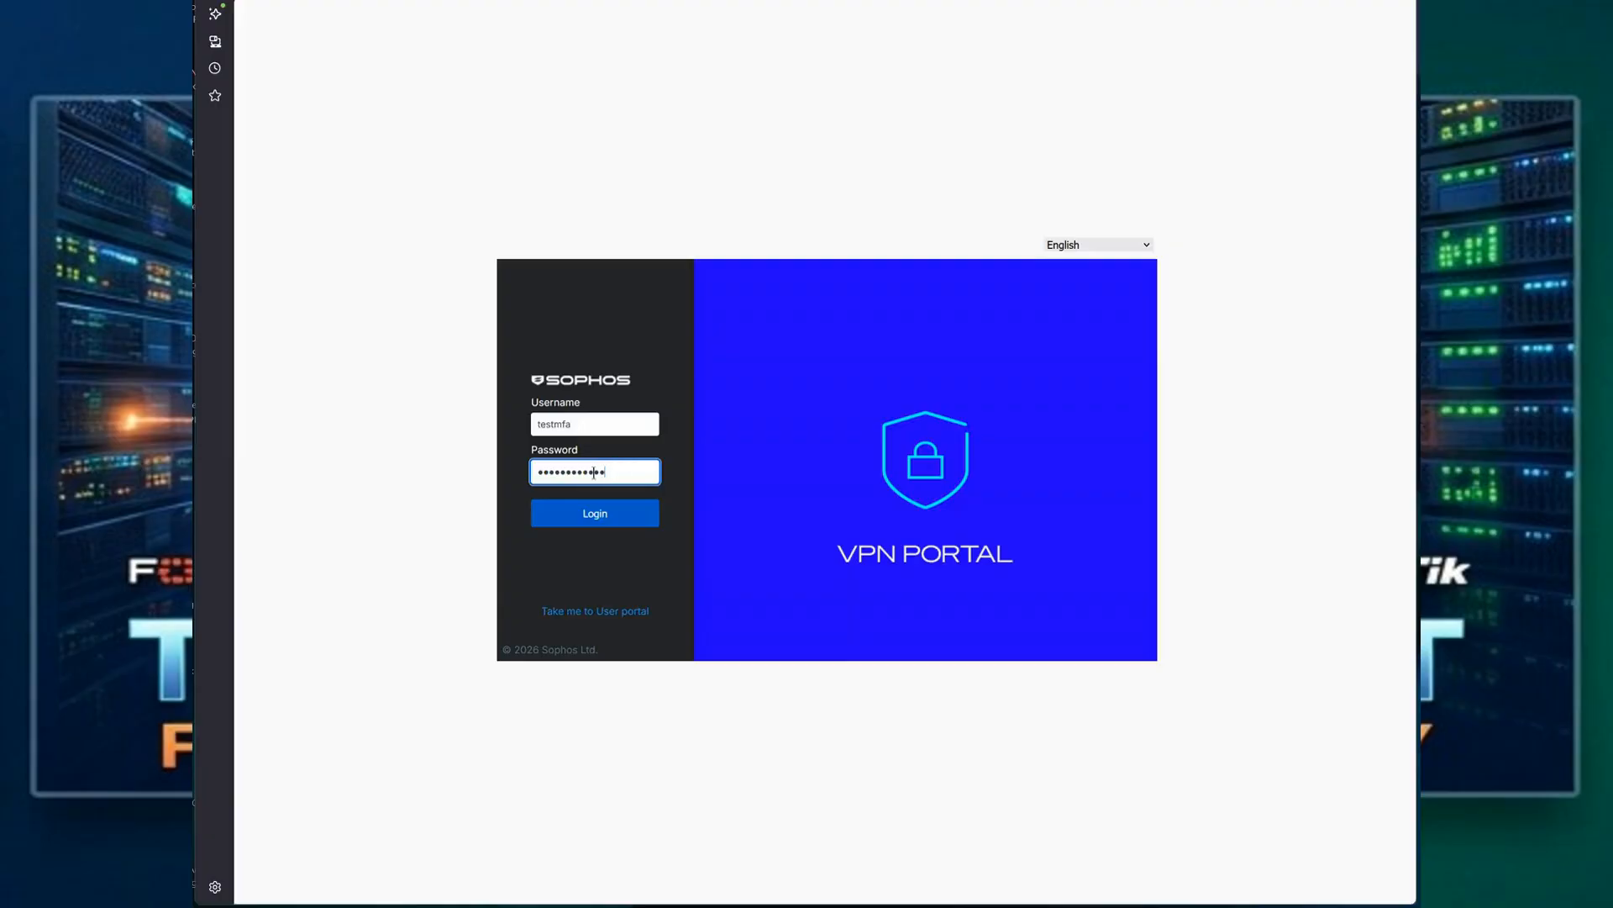
left_click_drag(617, 471, 531, 472)
left_click(636, 474)
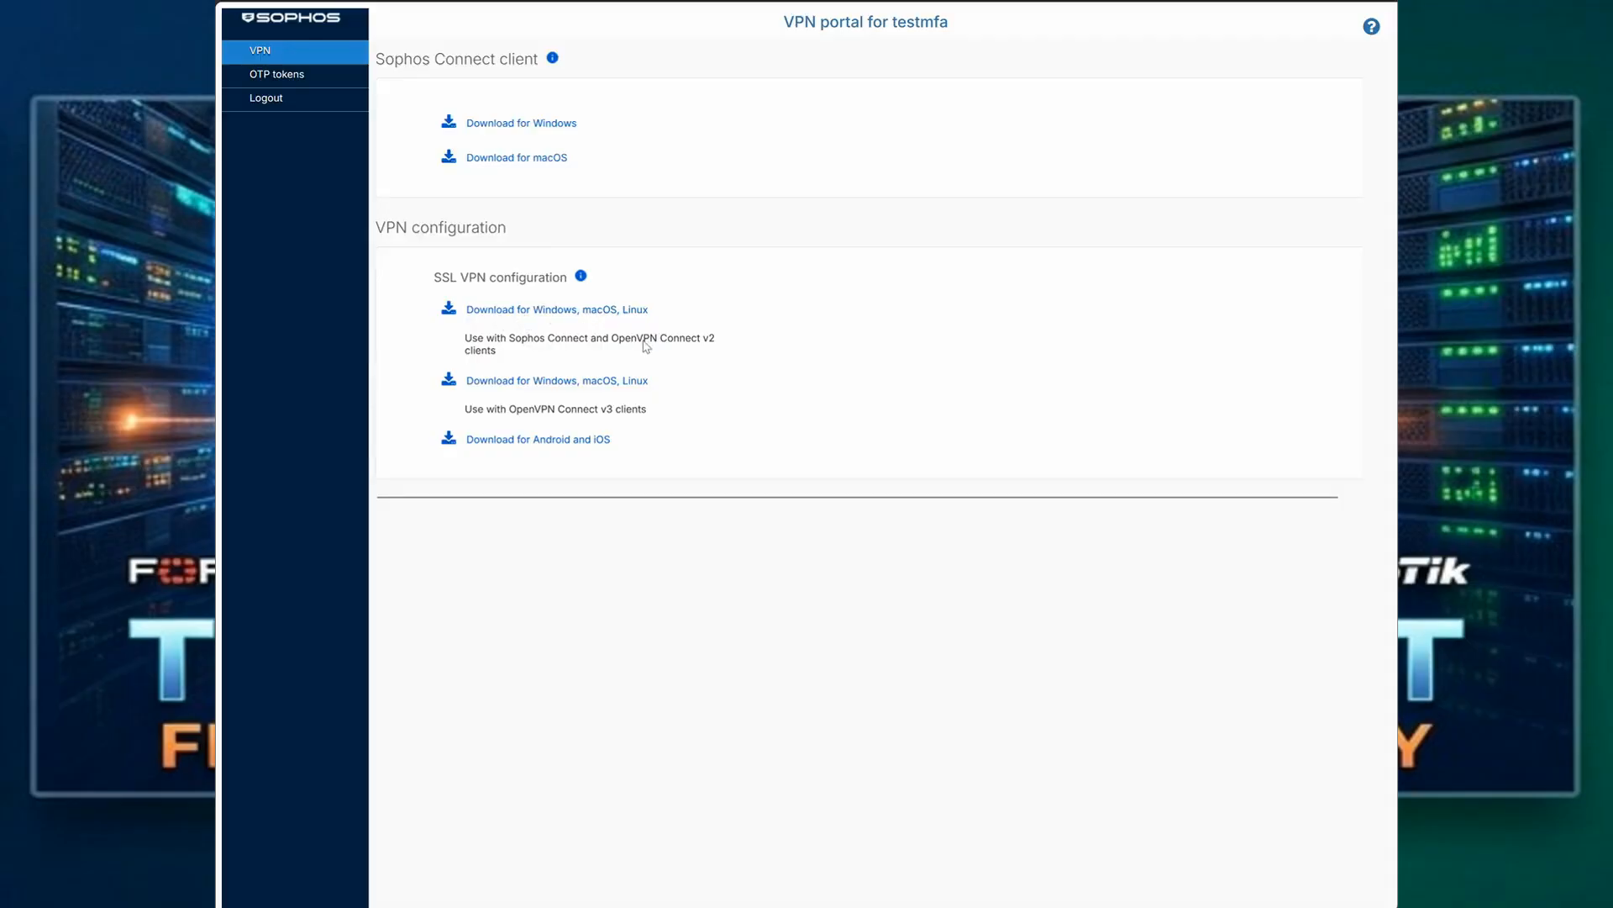
Step: Download the SSL VPN configuration for OpenVPN Connect v3 clients as sslvpn-testmfa-client-config.ovpn, replacing the existing file
left_click_drag(613, 336, 687, 353)
left_click(782, 357)
left_click_drag(462, 408, 648, 421)
left_click(633, 421)
left_click(560, 383)
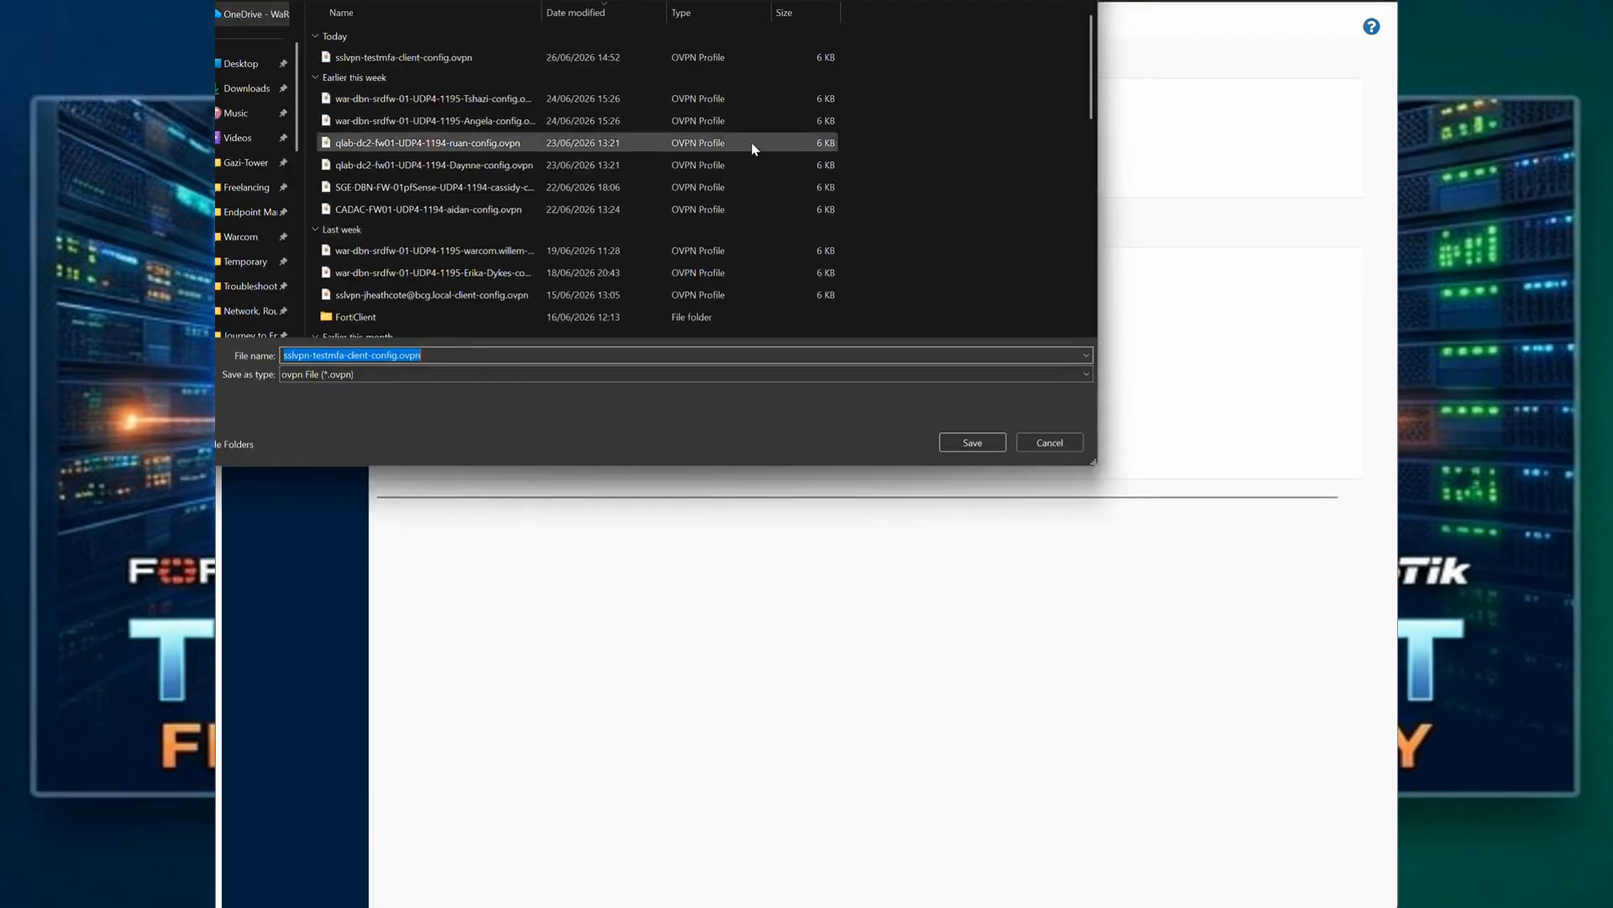
left_click(963, 441)
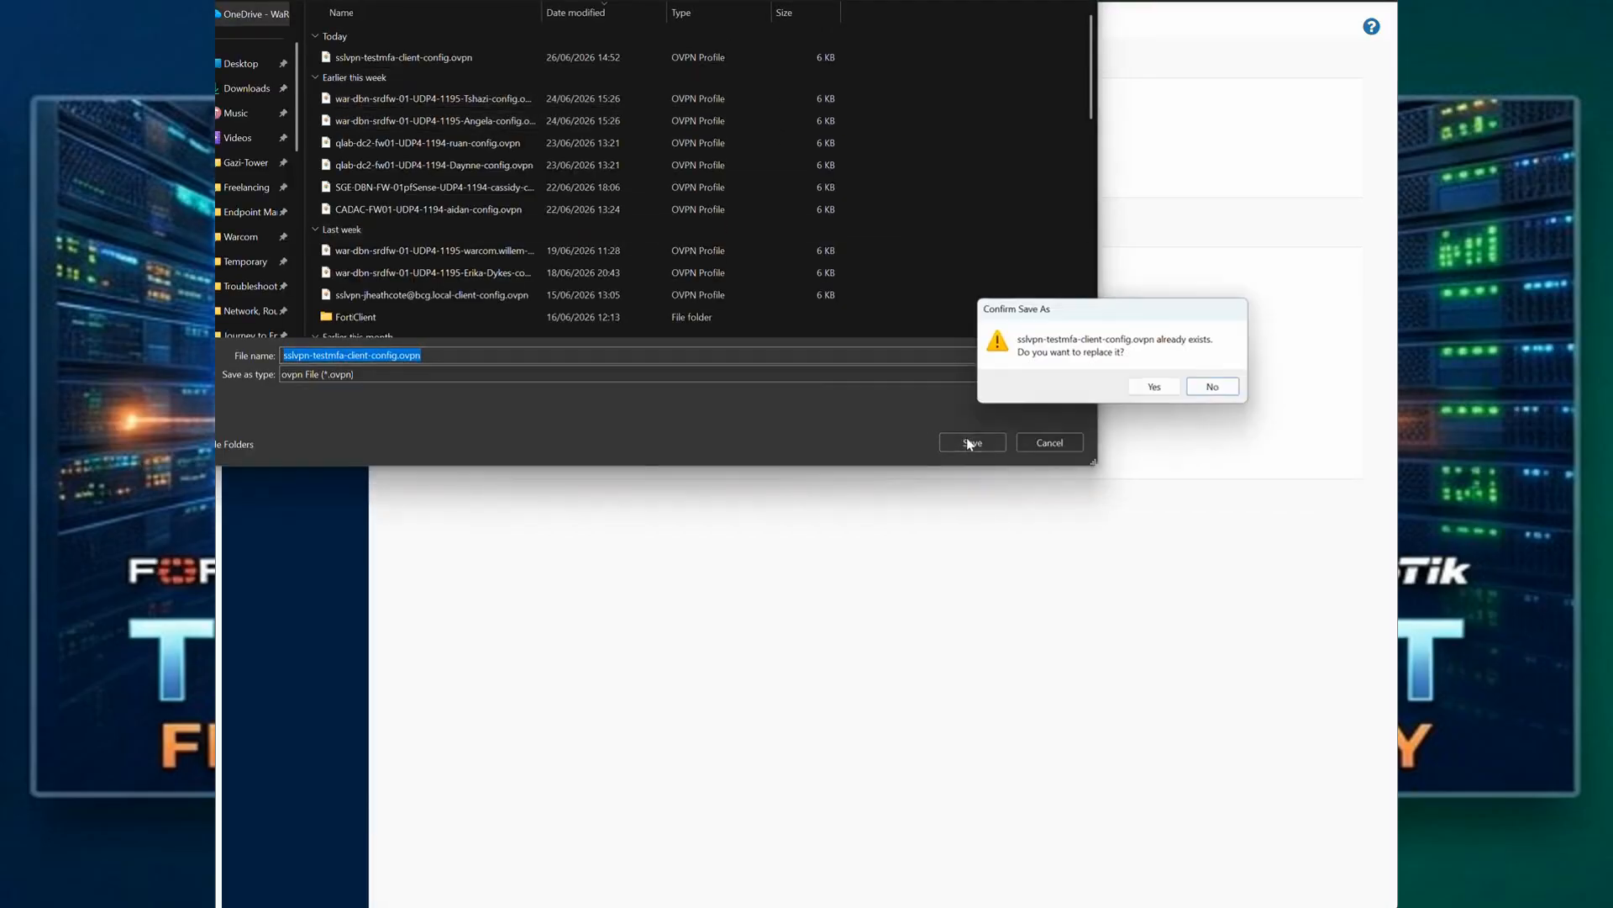
left_click(1162, 383)
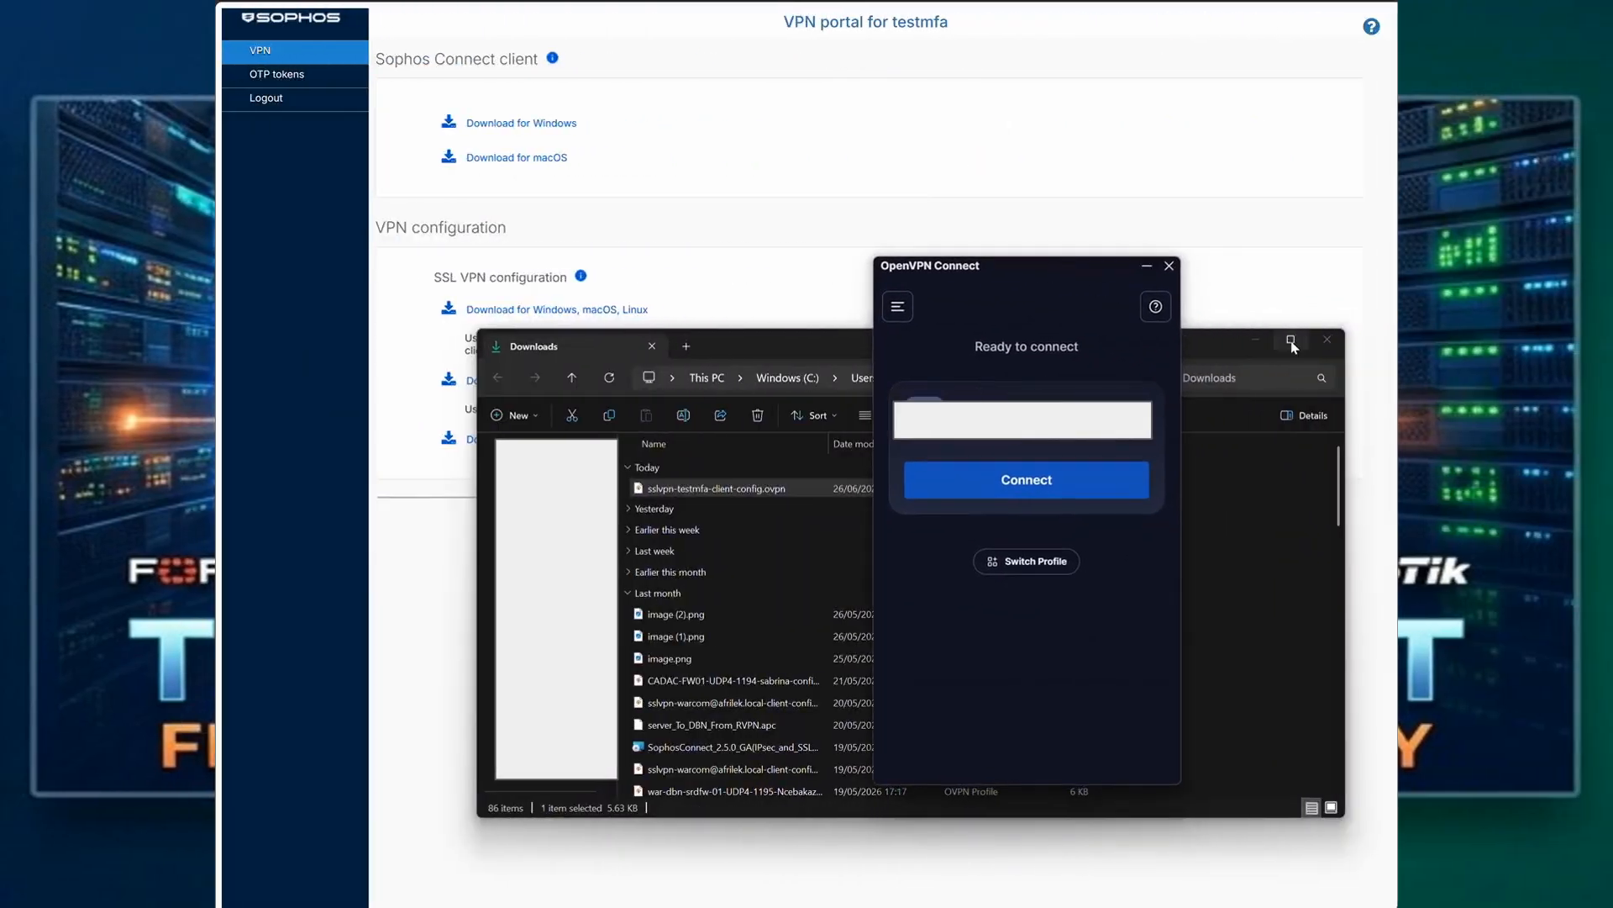
Step: Minimize the Downloads window, start the VPN connection in OpenVPN Connect, and enter testmfa as the username
left_click(1255, 339)
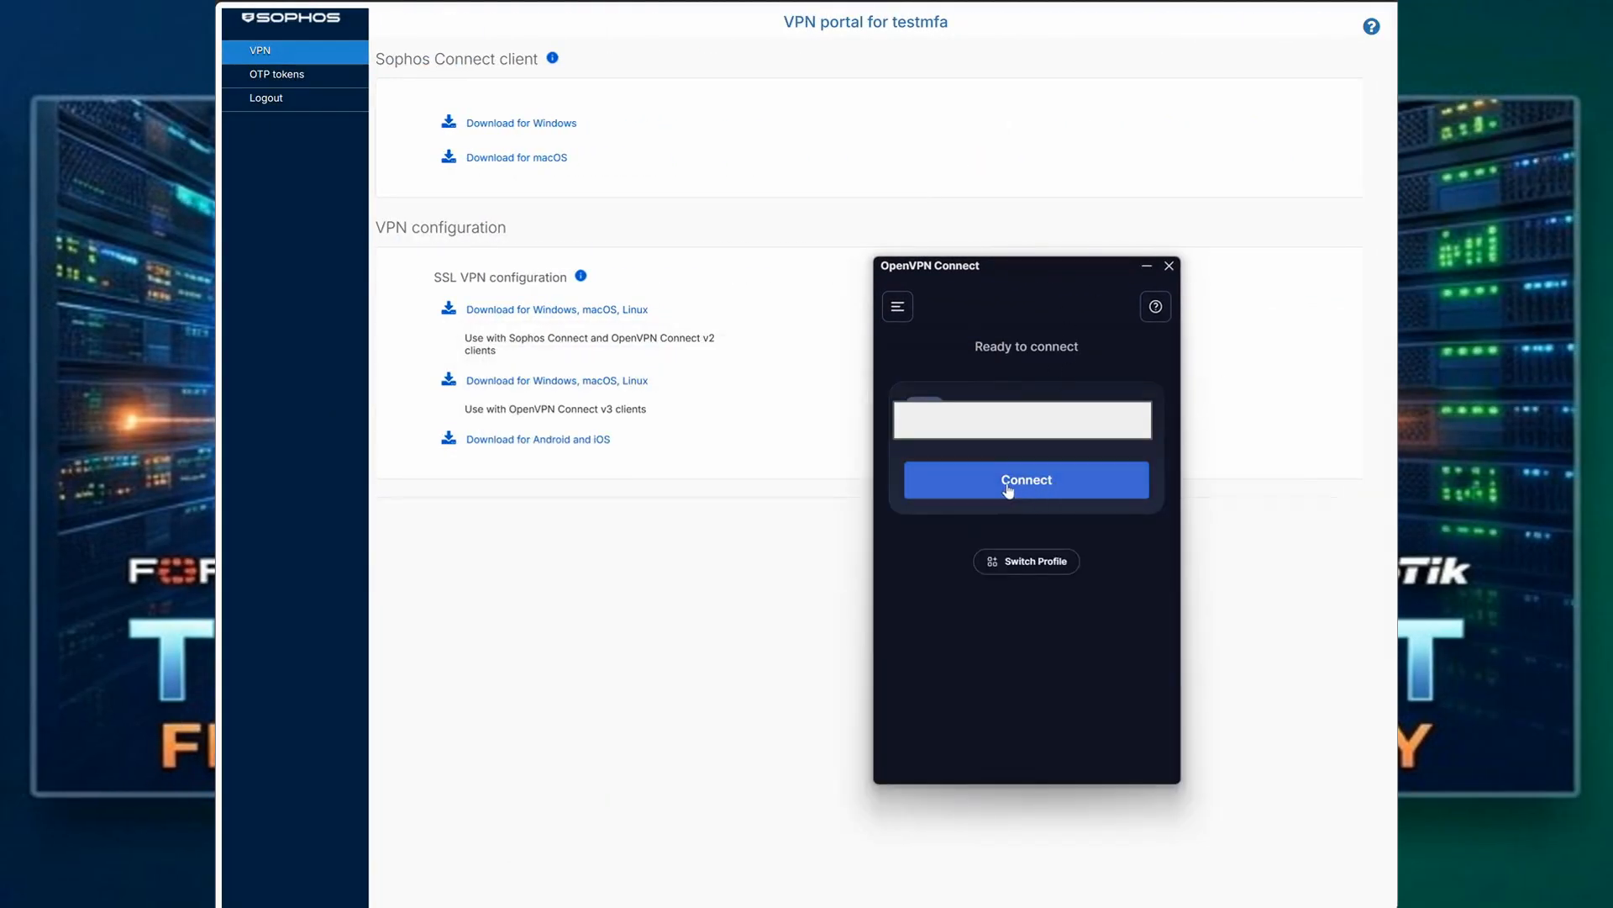
left_click(1010, 487)
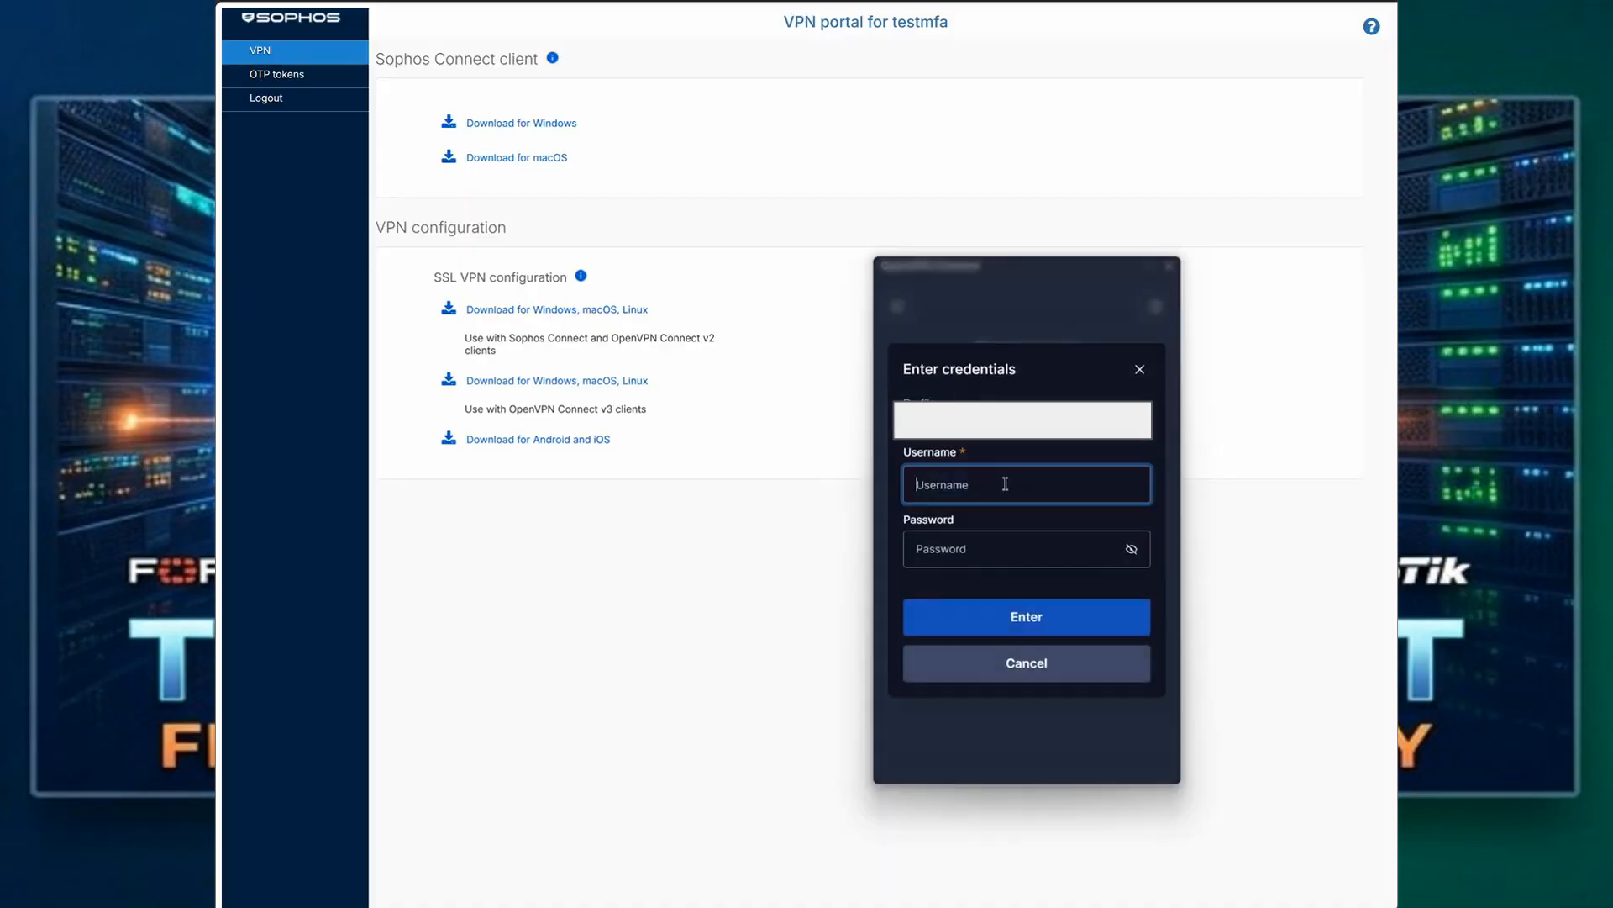
type("testmfa")
key("Tab")
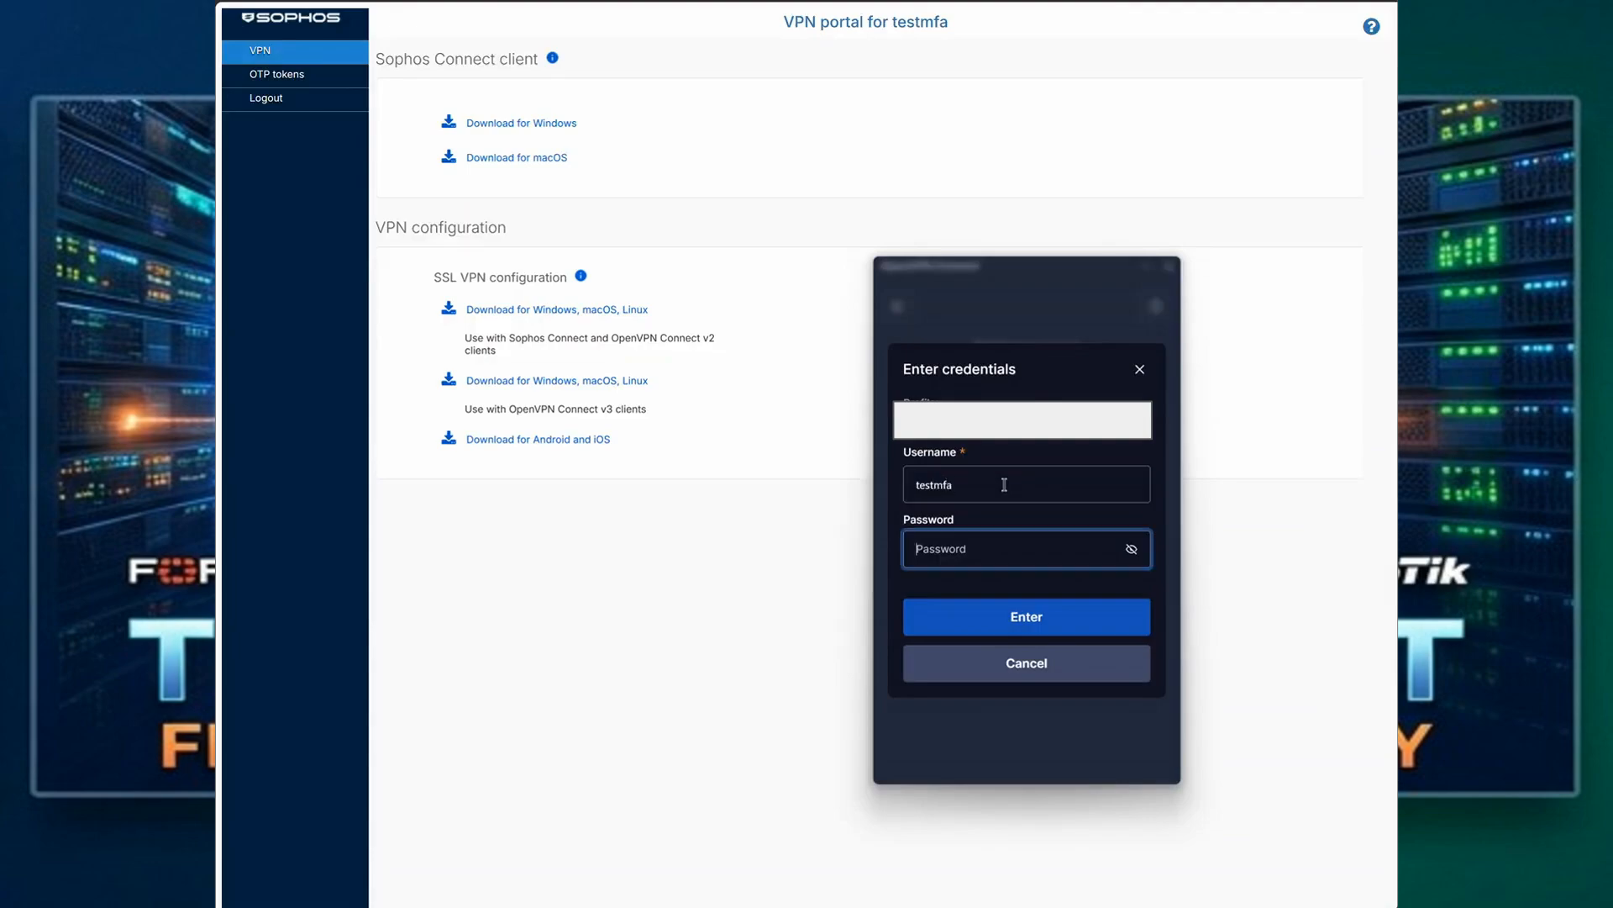
type("testmfa")
Step: Enter the account password followed by the one-time passcode in the VPN credentials prompt, and submit the credentials
key("BackSpace")
key("BackSpace")
key("BackSpace")
type("testmfa")
type("*****")
left_click(1064, 618)
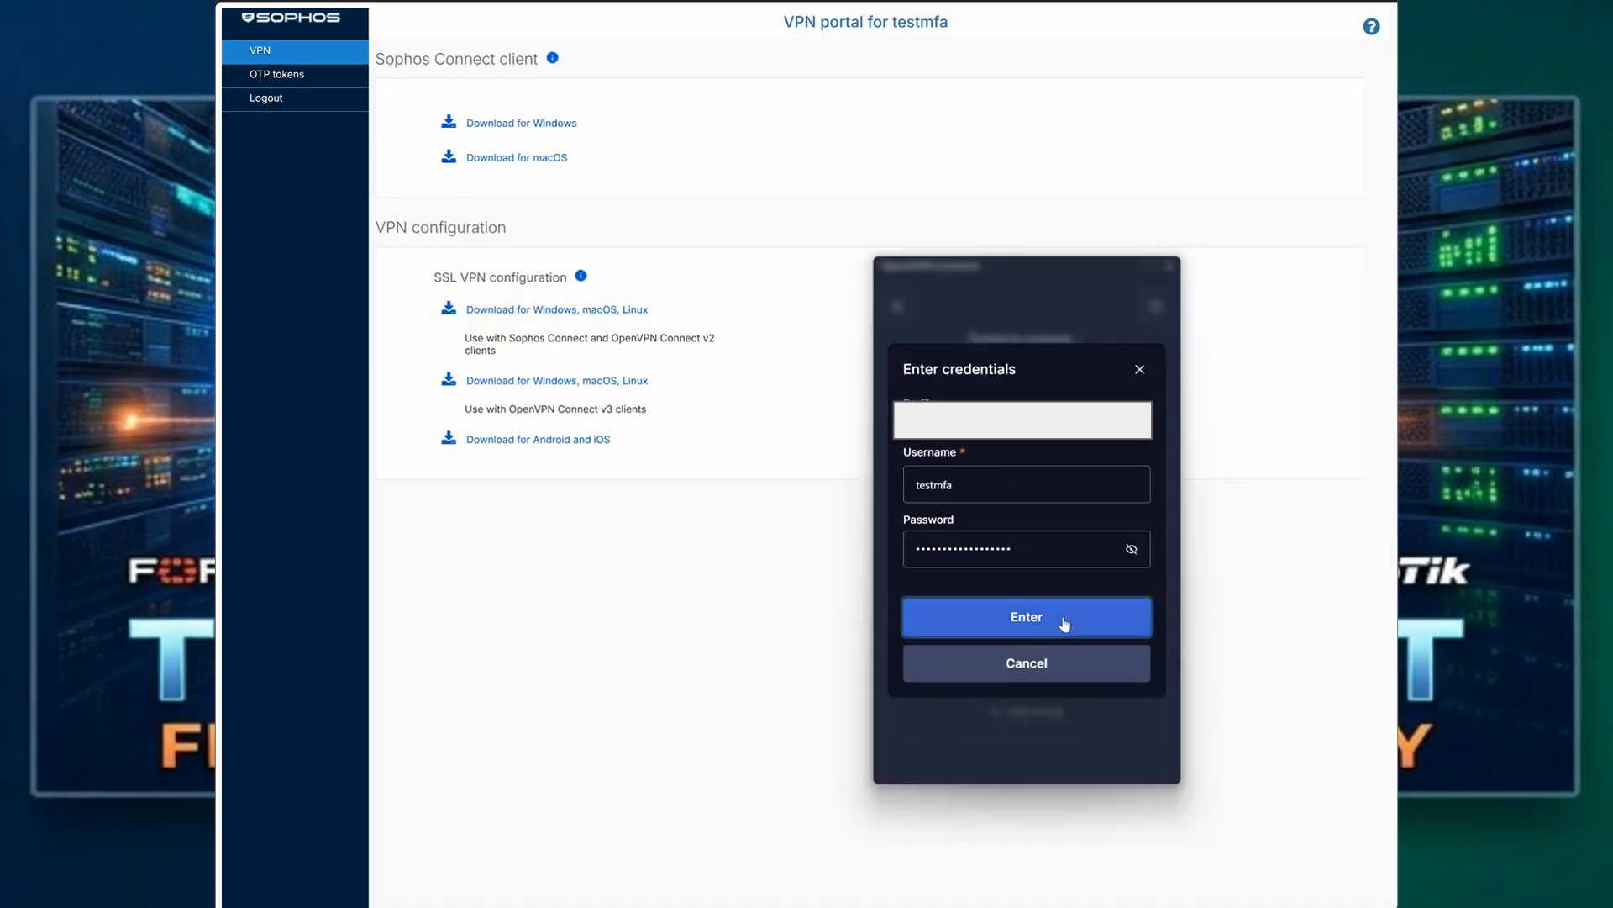